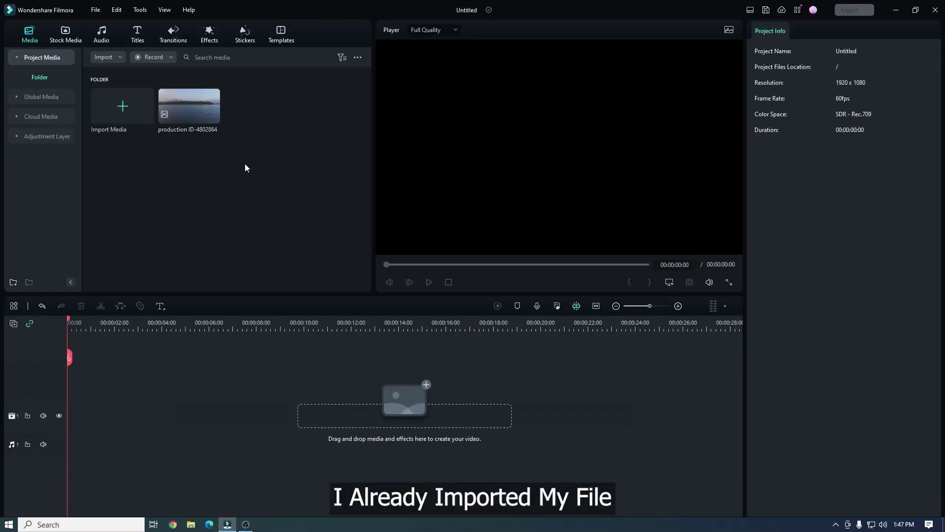
# Place lake clip production ID-4802864 on video track 1, keeping project settings, and scrub through it
pyautogui.moveTo(186, 110); pyautogui.dragTo(345, 372)
pyautogui.click(547, 281)
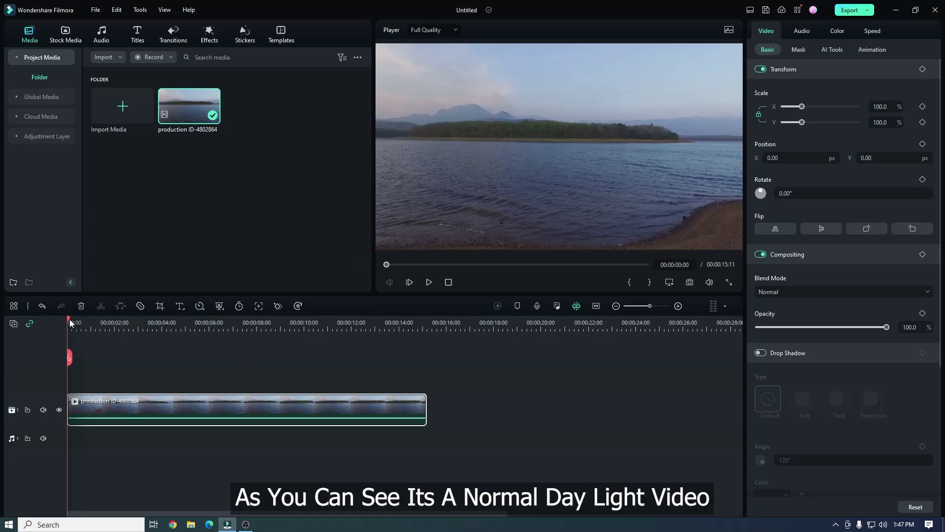
pyautogui.moveTo(70, 323)
pyautogui.mouseDown()
pyautogui.moveTo(185, 332)
pyautogui.moveTo(68, 329)
pyautogui.mouseUp()
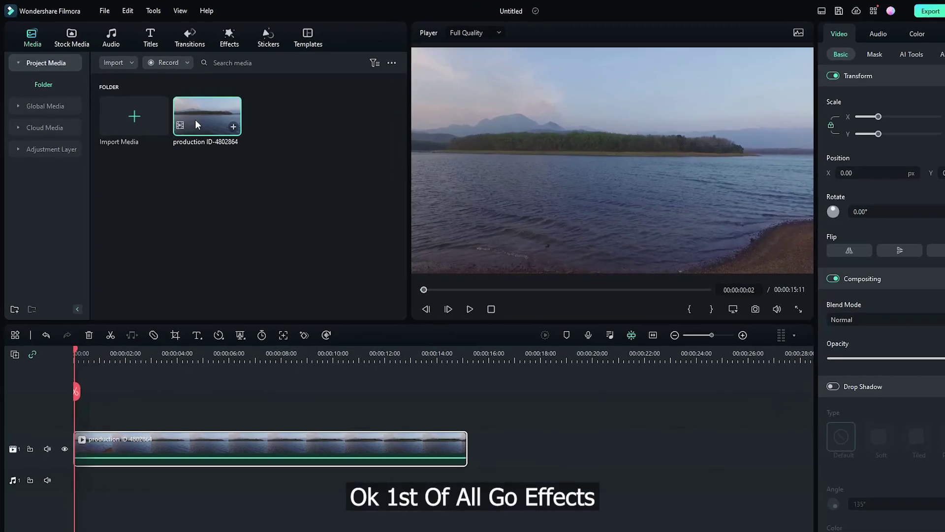
# Drag the Tint filter from NewBlue FX > Filters onto the lake clip
pyautogui.click(227, 42)
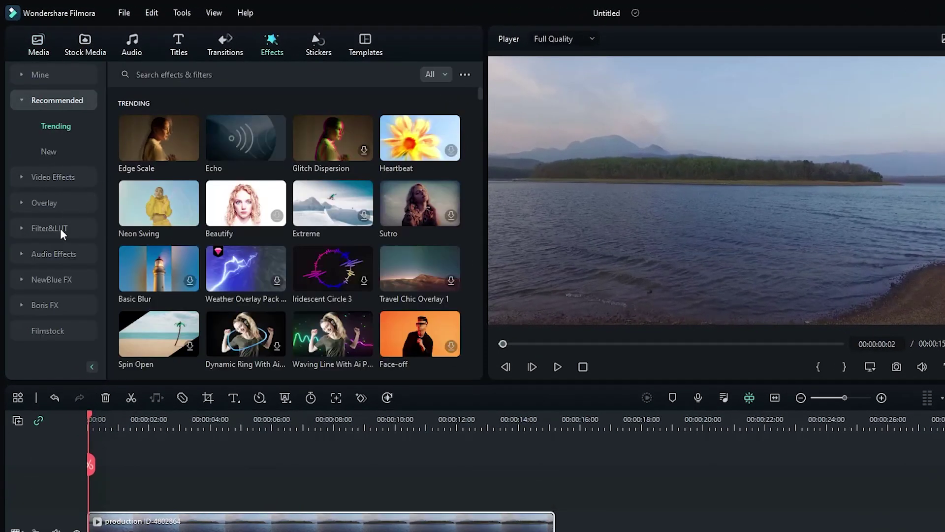
pyautogui.click(54, 279)
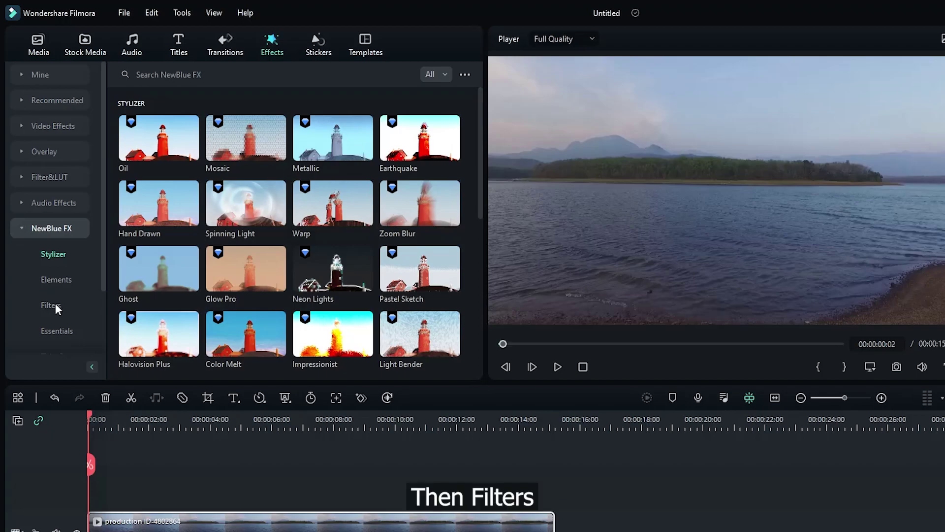
pyautogui.click(54, 304)
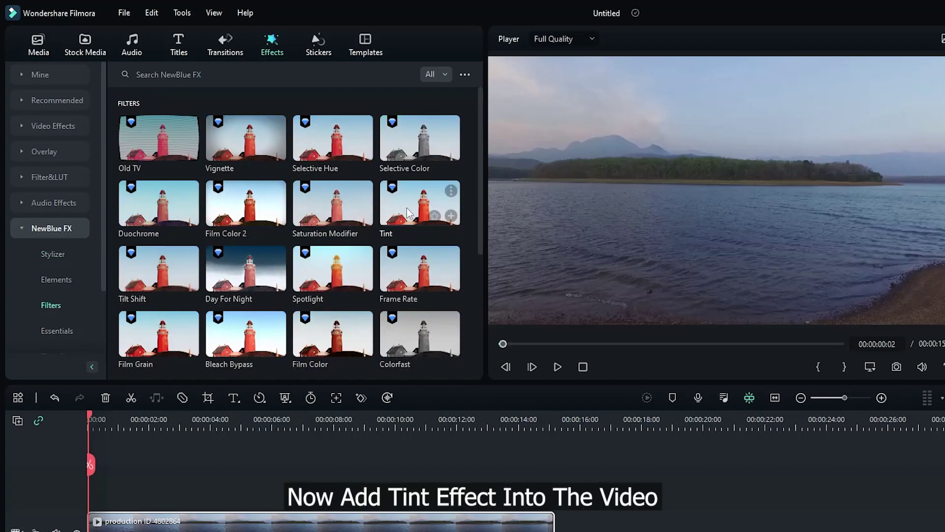
pyautogui.moveTo(407, 213); pyautogui.dragTo(173, 518)
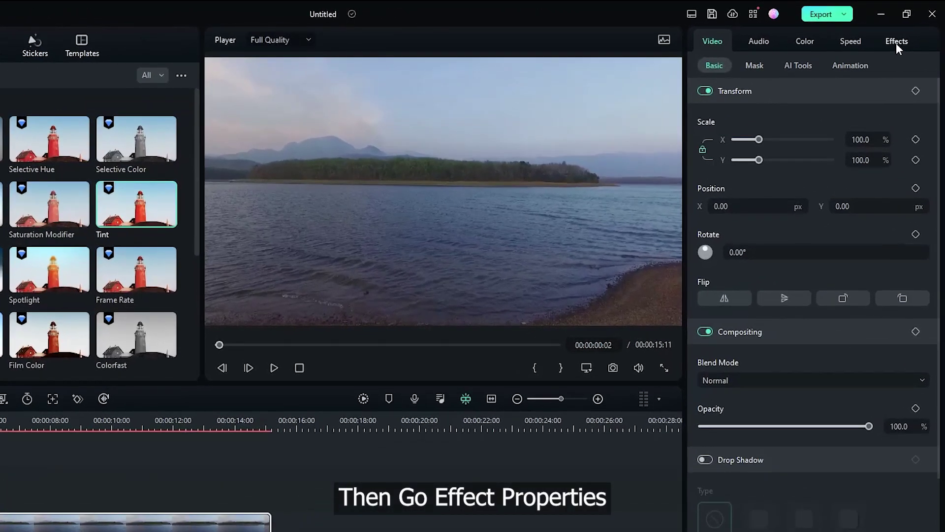
# Set the Tint colour to golden yellow (RGB 255, 248, 47) in the full colour picker
pyautogui.click(896, 42)
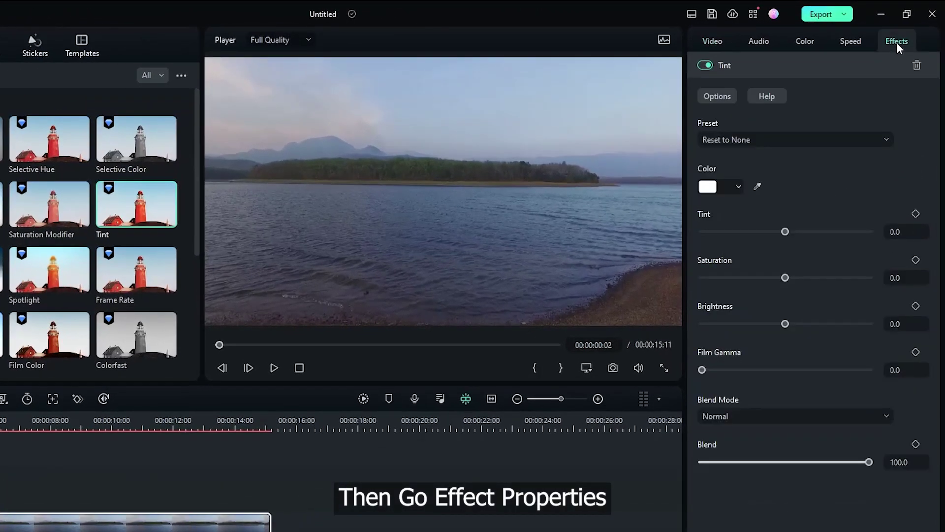
pyautogui.click(712, 189)
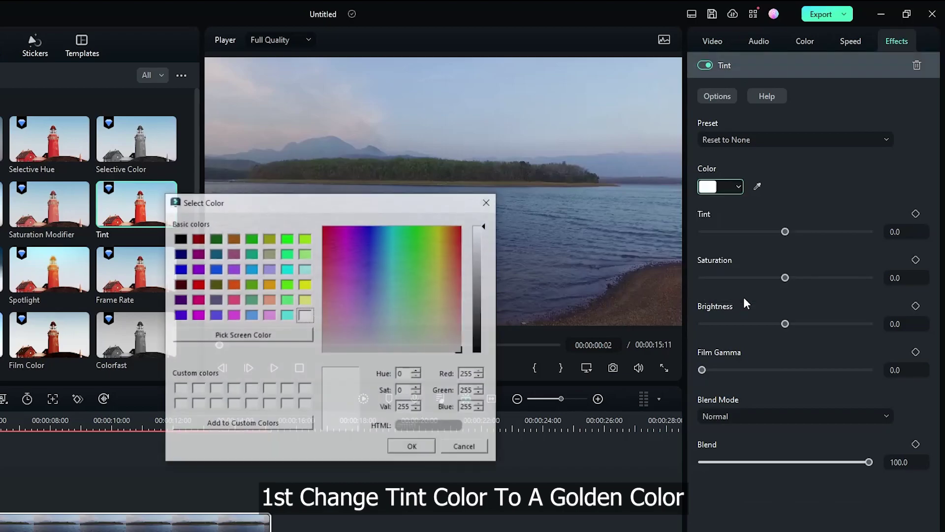
pyautogui.click(745, 292)
pyautogui.moveTo(442, 256); pyautogui.dragTo(443, 253)
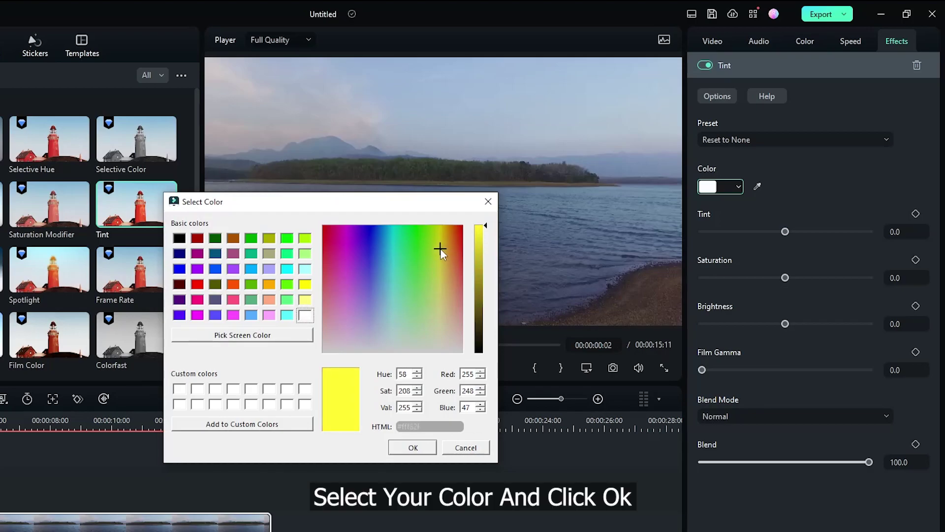
pyautogui.click(412, 448)
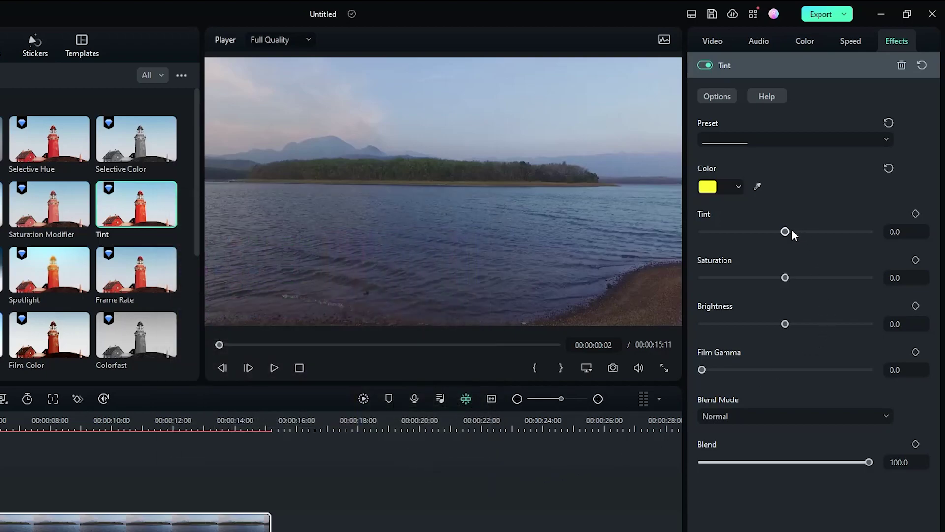
# Set Tint to 80, Saturation to 20 and Brightness to 40
pyautogui.moveTo(792, 232); pyautogui.dragTo(832, 232)
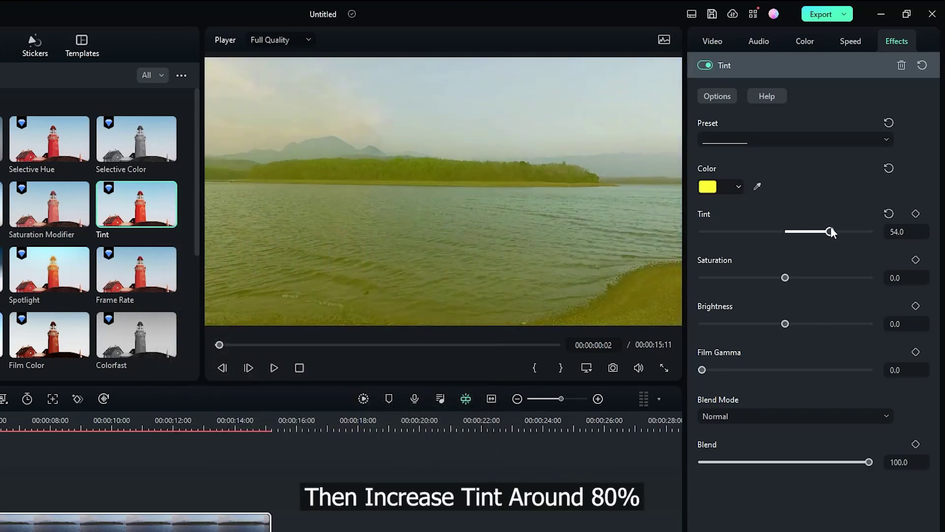
pyautogui.click(893, 232)
pyautogui.write('80')
pyautogui.press('Return')
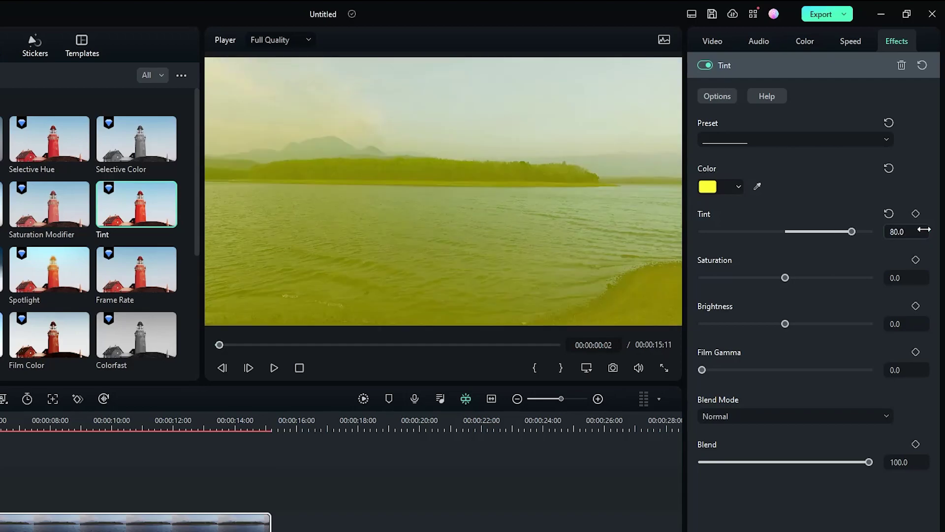
pyautogui.click(895, 280)
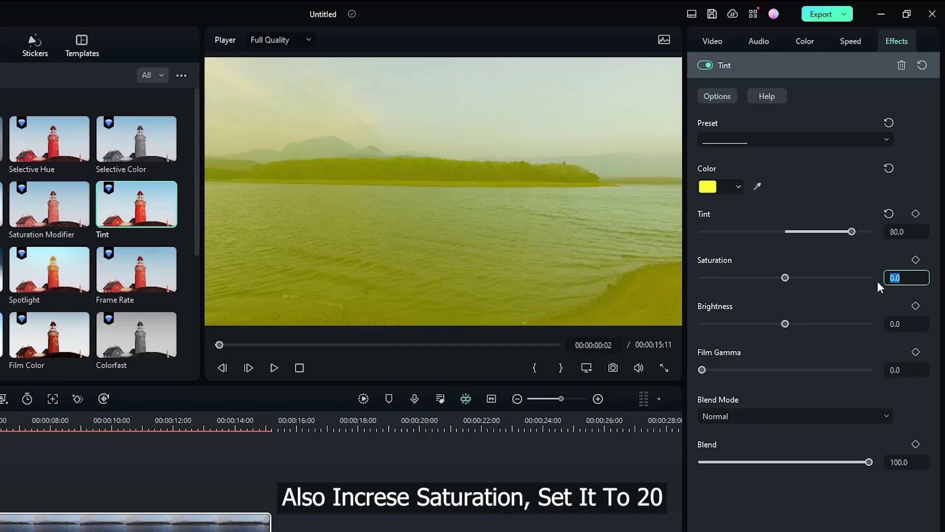
pyautogui.write('20')
pyautogui.press('Return')
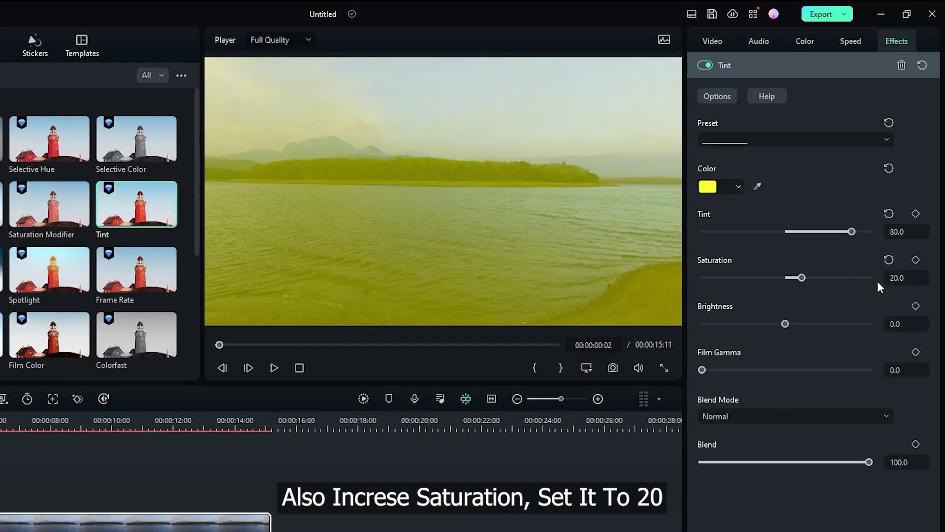
pyautogui.click(895, 324)
pyautogui.write('40')
pyautogui.press('Return')
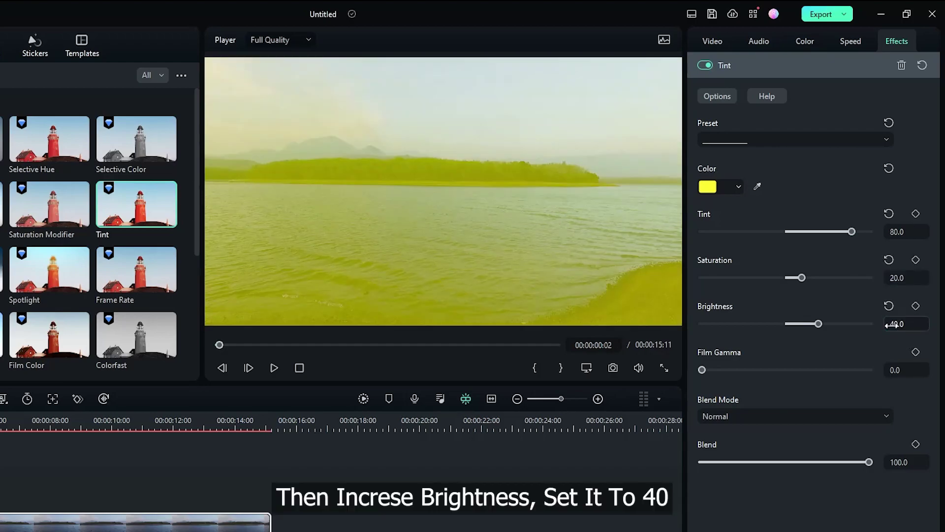
# Set Film Gamma to 20, Blend to 50 and the blend mode to Overlay
pyautogui.click(897, 370)
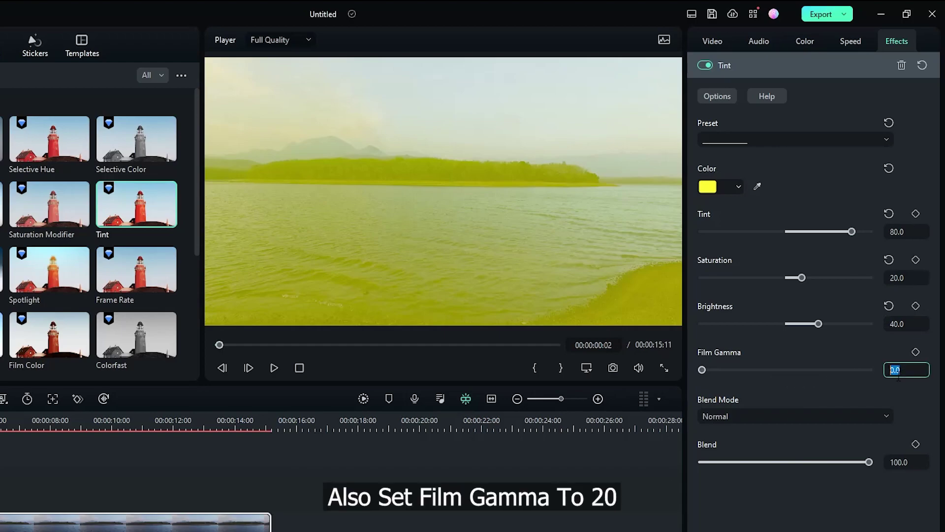
pyautogui.write('20')
pyautogui.press('Return')
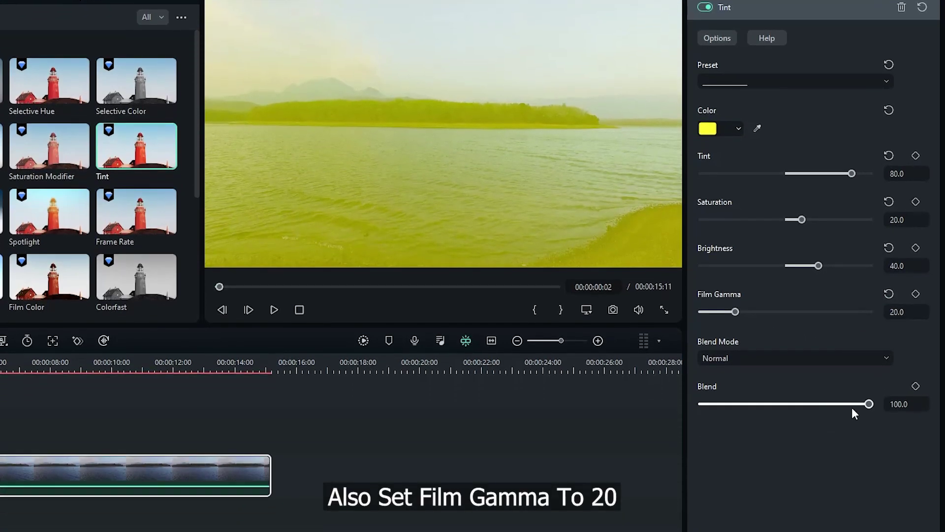
pyautogui.click(899, 404)
pyautogui.write('5')
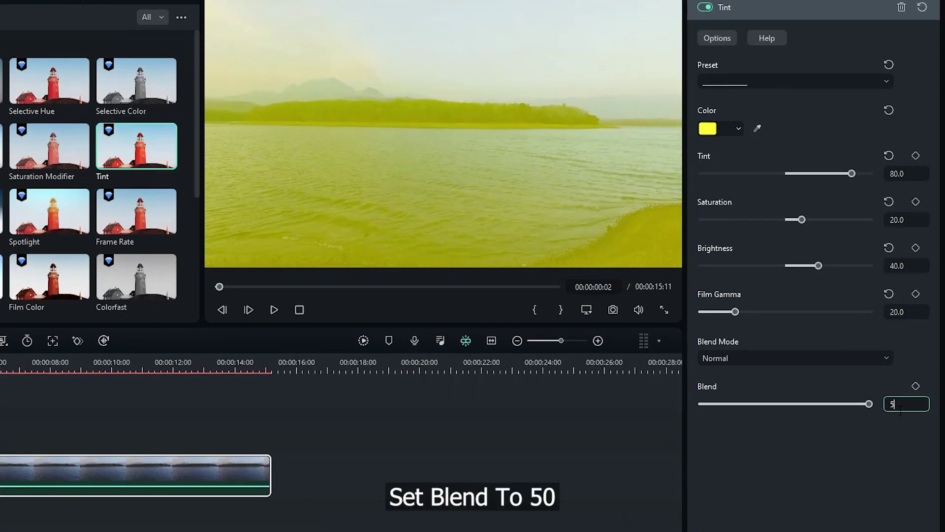
pyautogui.write('0')
pyautogui.press('Return')
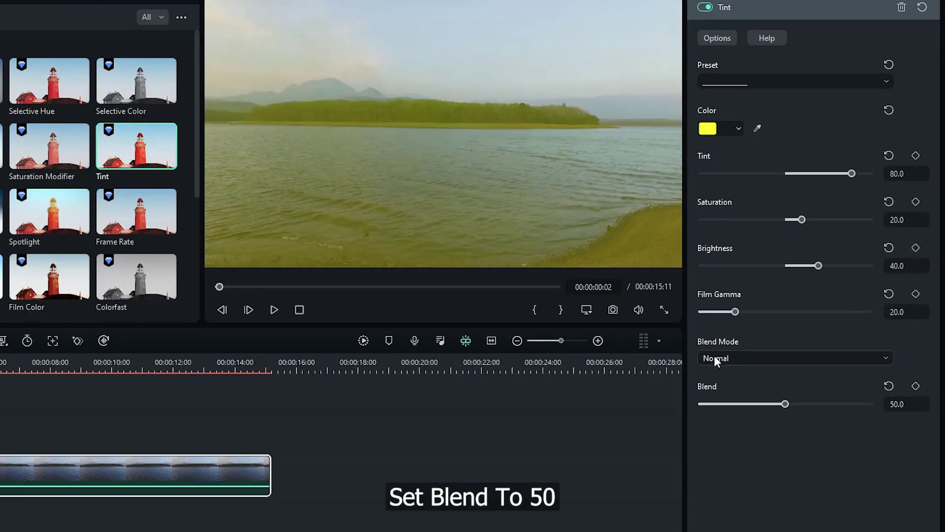
pyautogui.click(717, 360)
pyautogui.click(721, 444)
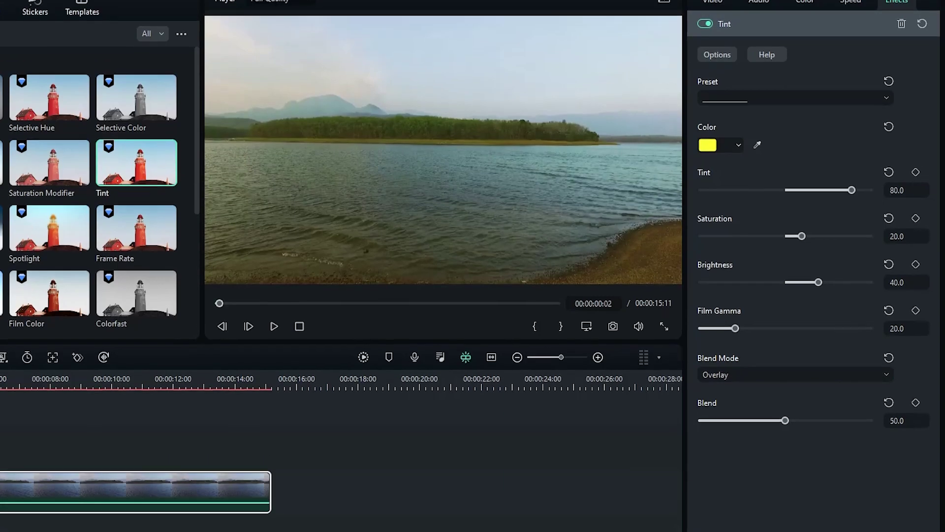
# Play the clip and toggle the Tint effect off and on to compare before and after
pyautogui.press('space')
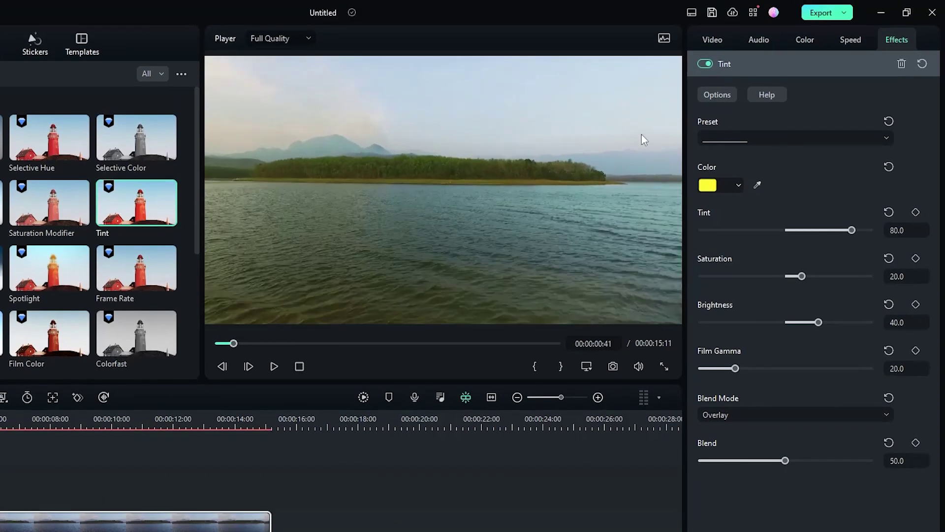
pyautogui.click(705, 63)
pyautogui.click(705, 63)
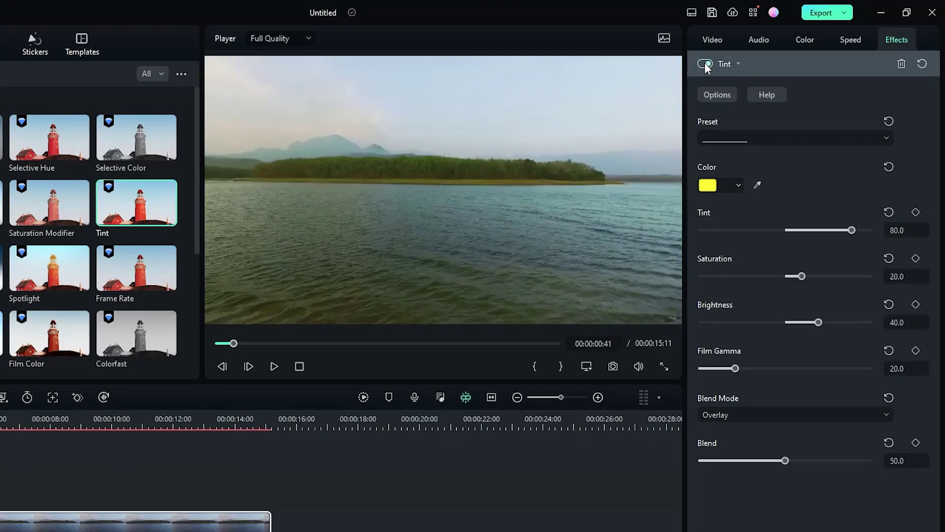
pyautogui.click(705, 64)
pyautogui.click(705, 63)
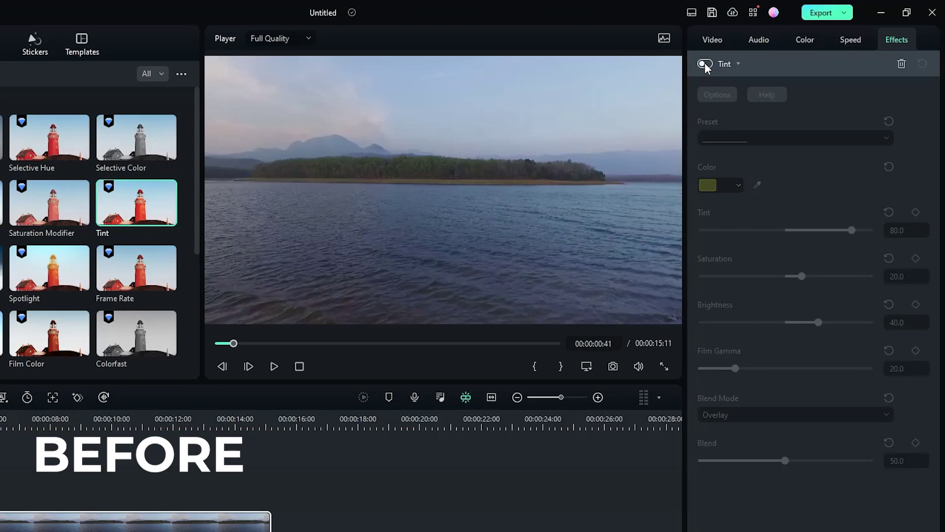
pyautogui.click(706, 64)
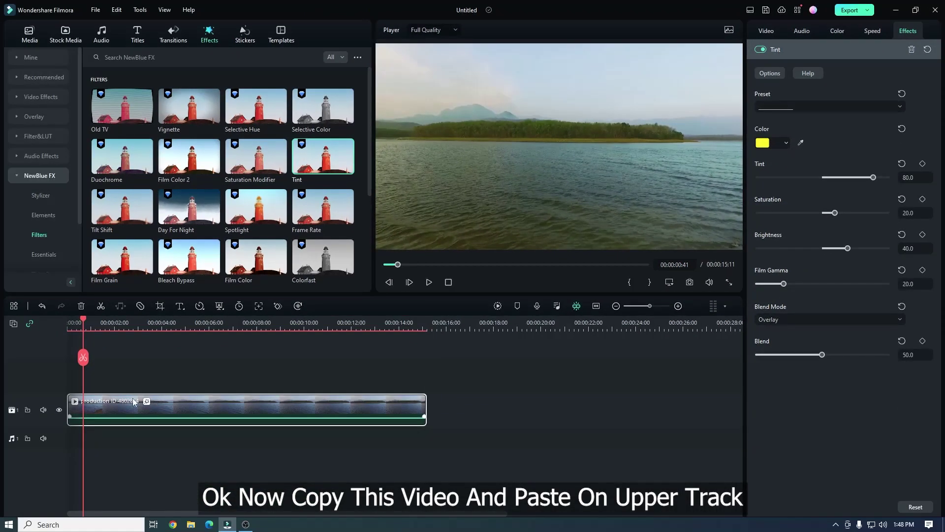
# Copy the lake clip from video track 1
pyautogui.moveTo(89, 319); pyautogui.dragTo(74, 319)
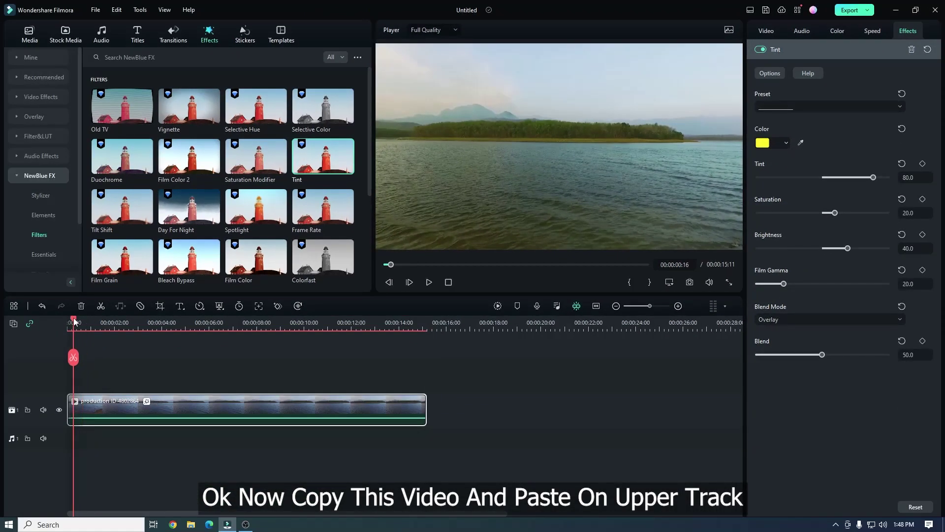
pyautogui.rightClick(128, 405)
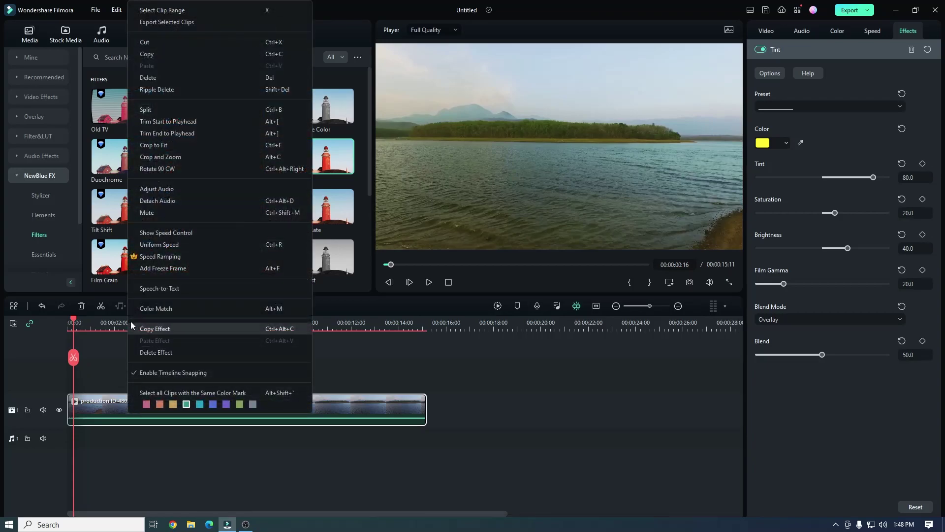
pyautogui.click(158, 59)
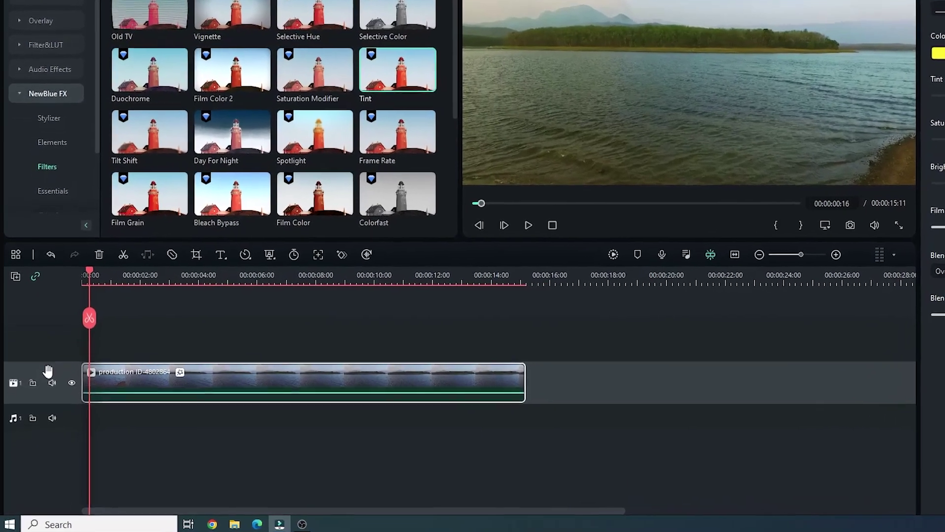
# Add a second video track and paste the lake clip copy onto it at the start
pyautogui.rightClick(49, 375)
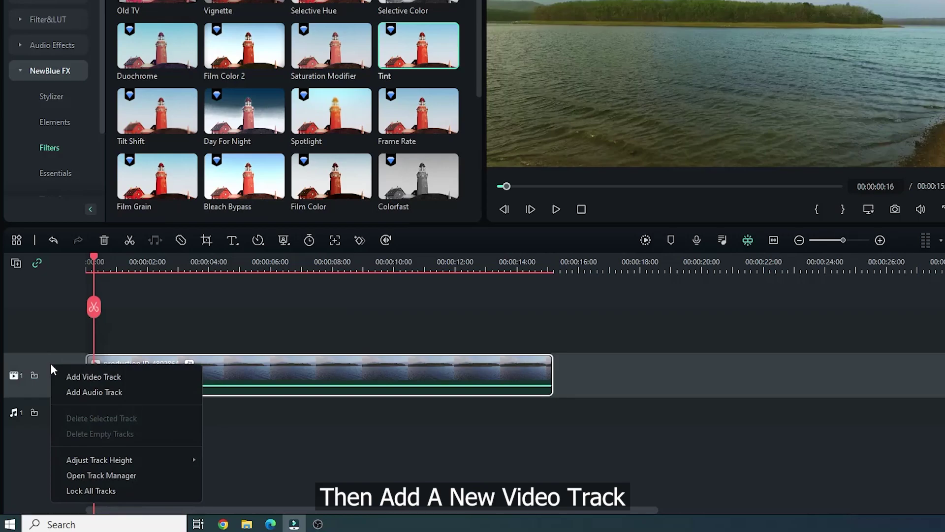
pyautogui.click(90, 376)
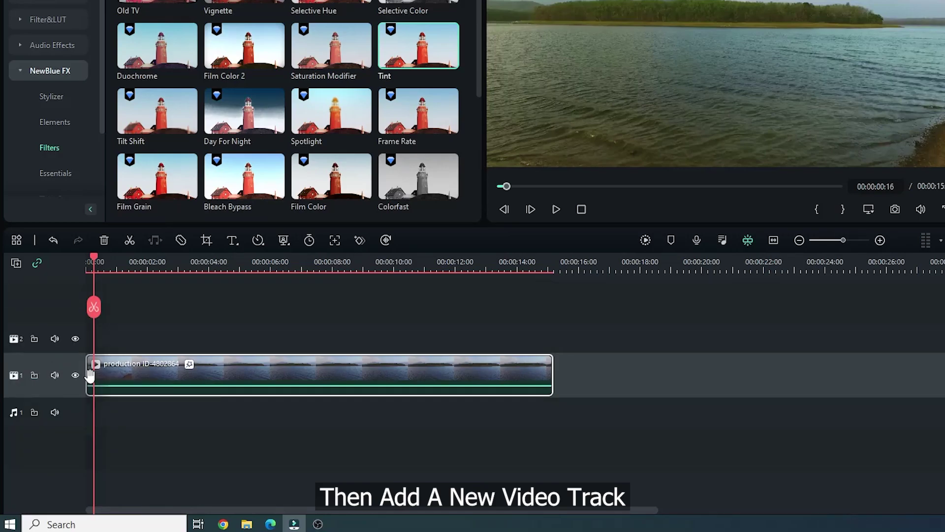
pyautogui.click(88, 265)
pyautogui.click(15, 337)
pyautogui.hotkey('ctrl', 'v')
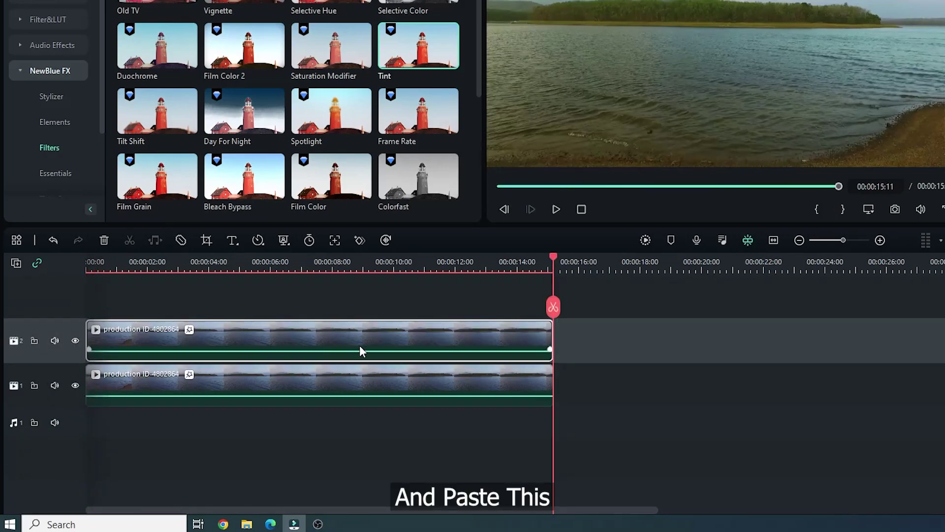
pyautogui.click(357, 265)
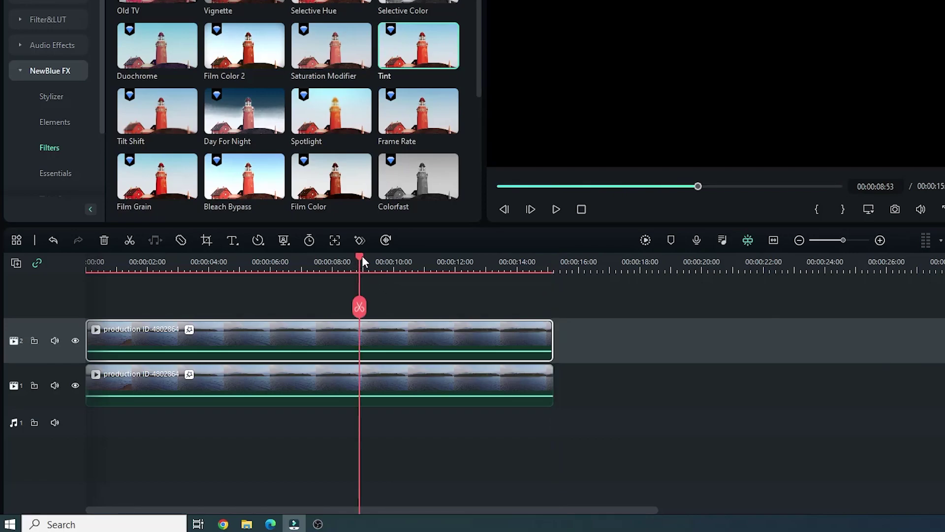
pyautogui.moveTo(362, 255); pyautogui.dragTo(88, 266)
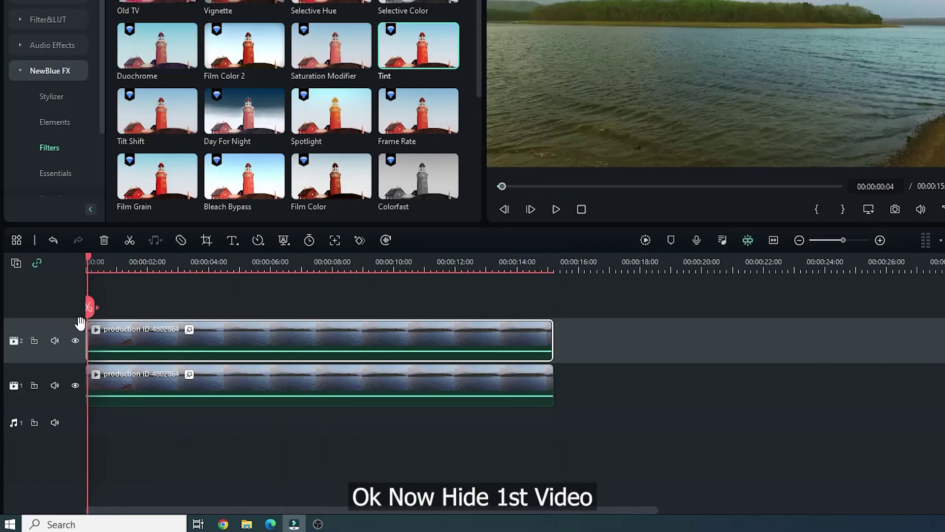
# Hide the original lake track and show the Mask settings of the upper clip
pyautogui.click(75, 386)
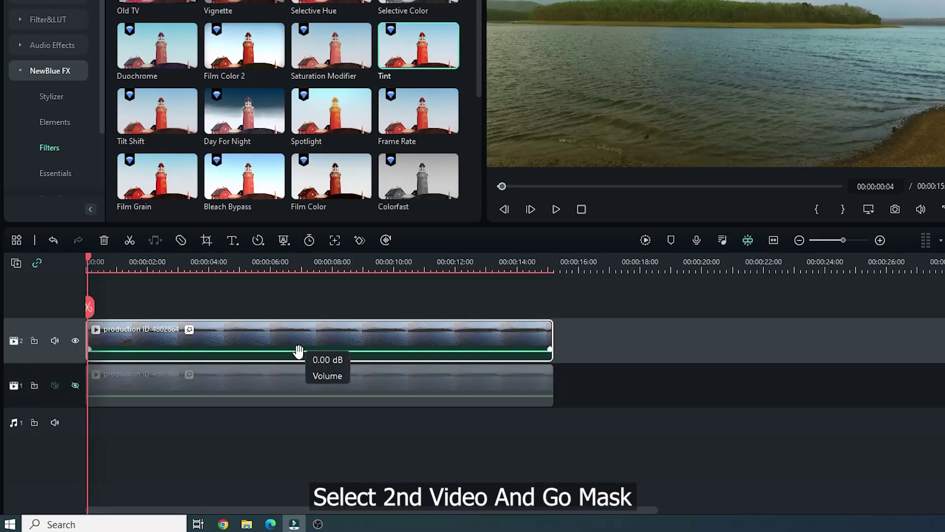
pyautogui.click(295, 337)
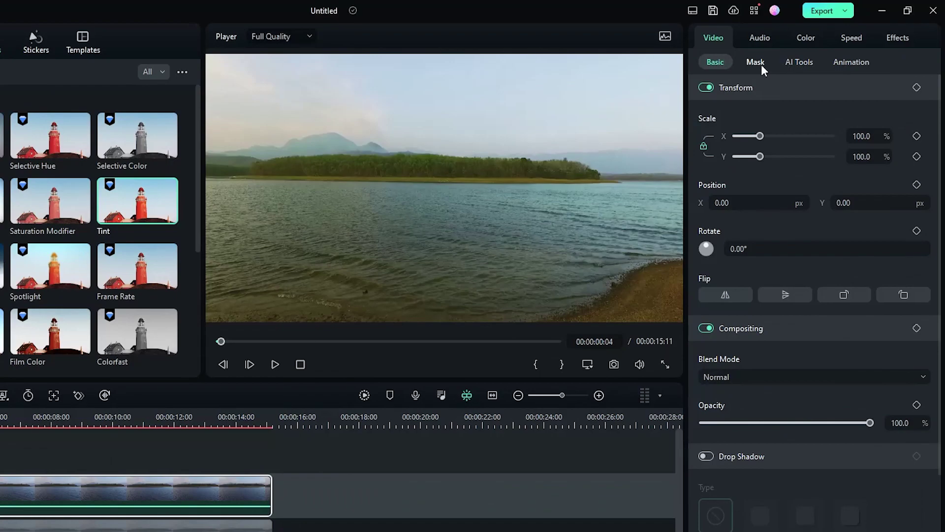
pyautogui.click(756, 62)
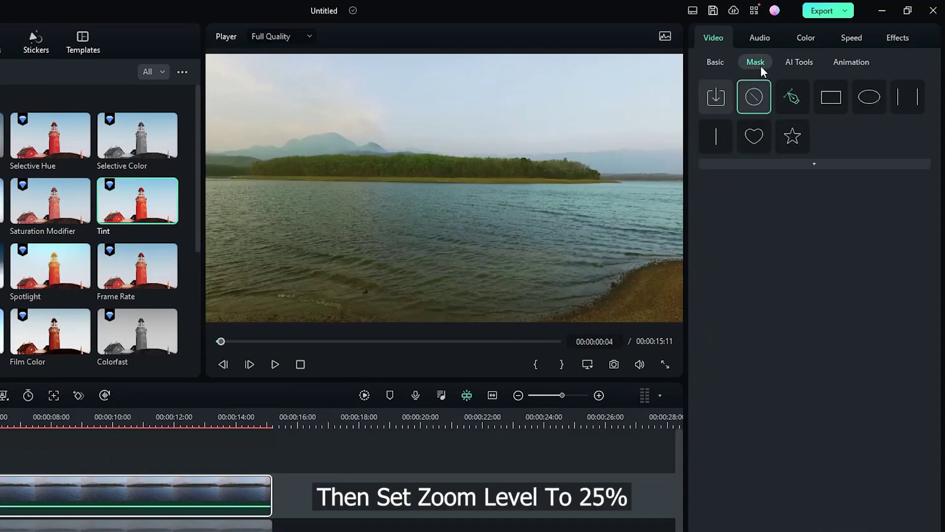
# Set the preview's zoom level to 25%
pyautogui.click(588, 364)
pyautogui.moveTo(616, 433)
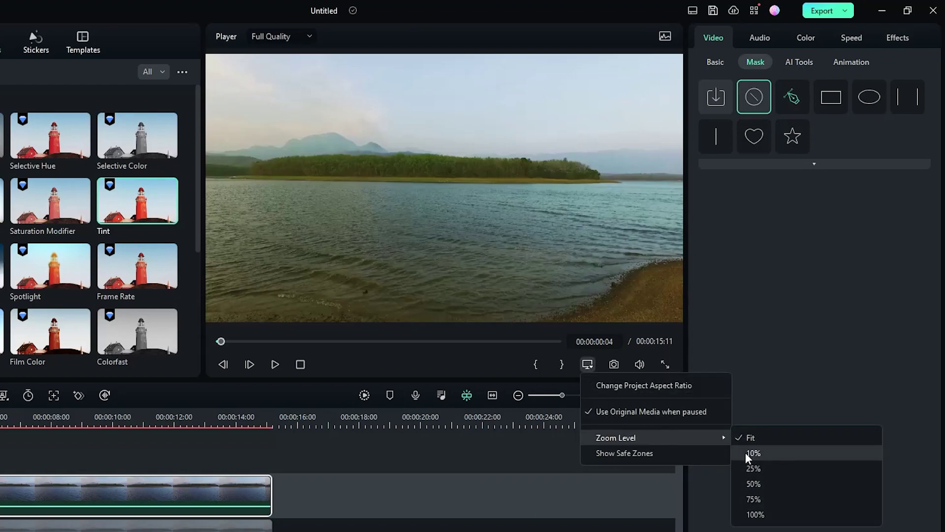
pyautogui.click(753, 468)
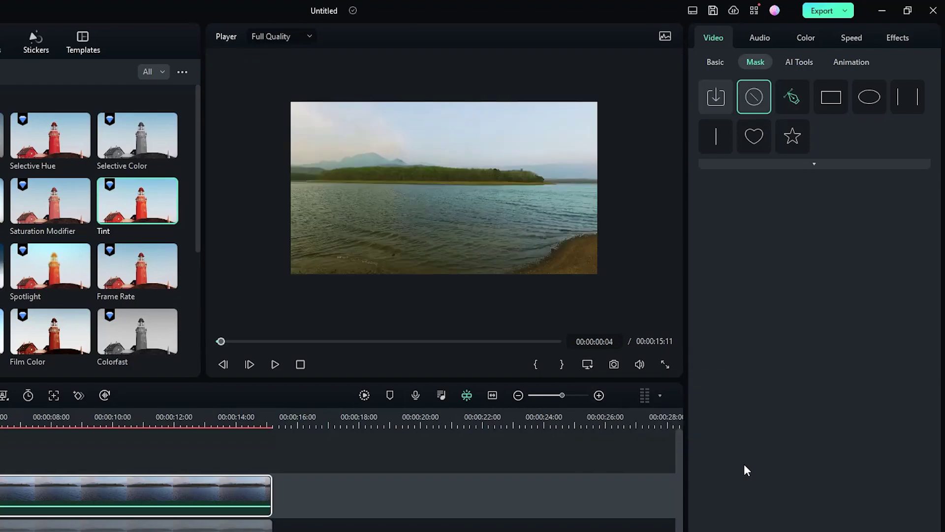
# Draw a mask along the horizon, up the right side and over the top, closing it at the start
pyautogui.click(792, 98)
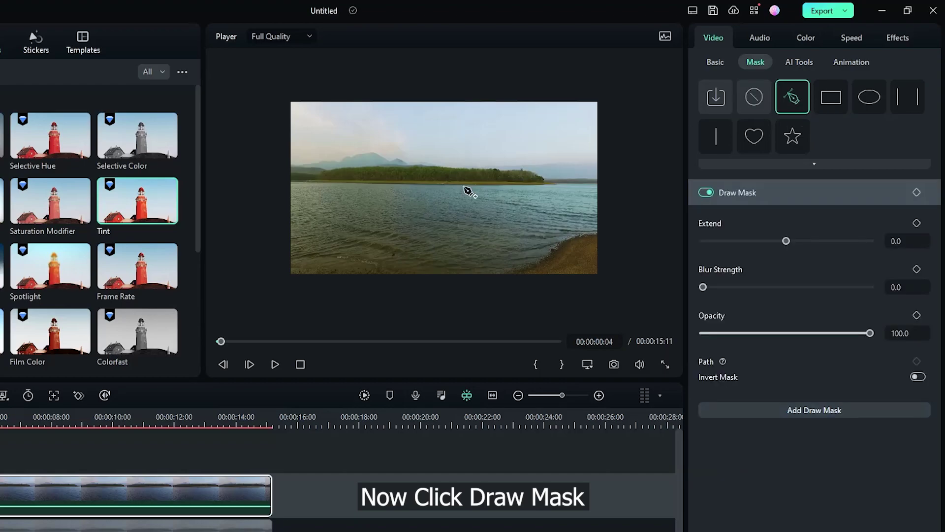
pyautogui.click(276, 164)
pyautogui.click(326, 163)
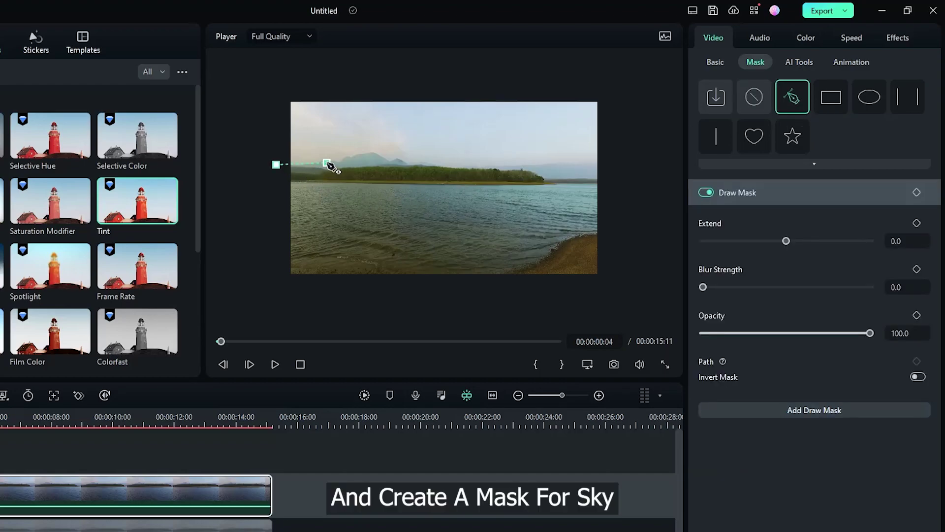
pyautogui.click(367, 163)
pyautogui.click(426, 161)
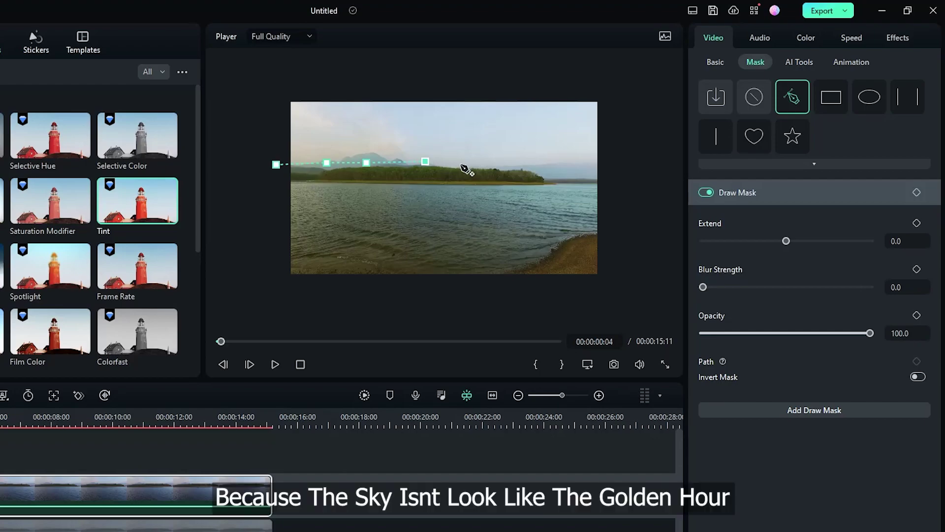
pyautogui.click(460, 164)
pyautogui.click(516, 166)
pyautogui.click(564, 162)
pyautogui.click(606, 163)
pyautogui.click(613, 90)
pyautogui.click(273, 79)
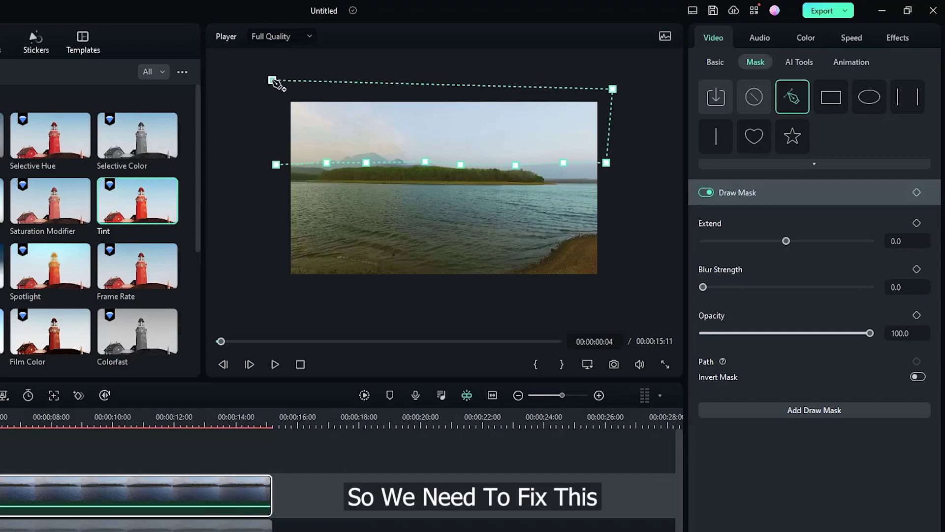
pyautogui.click(276, 164)
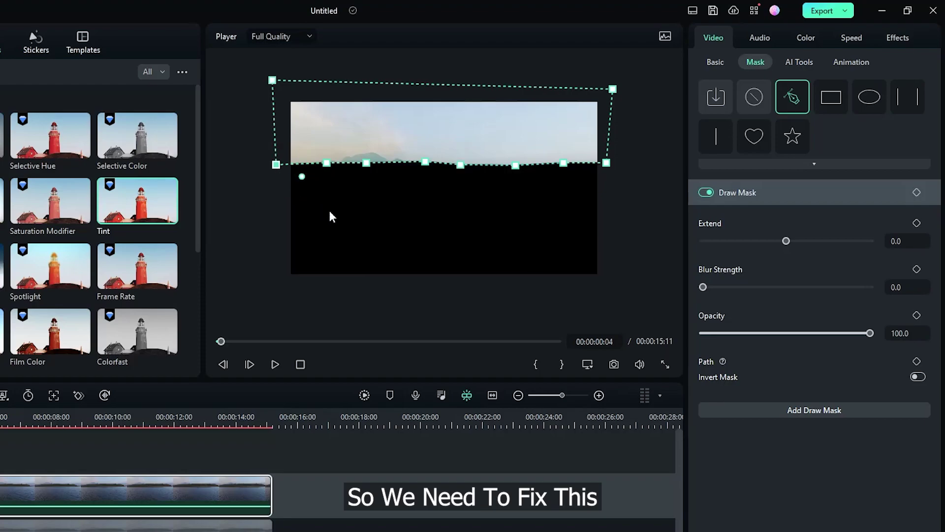
# Change the sky clip's Tint colour to a deep golden shade
pyautogui.click(899, 37)
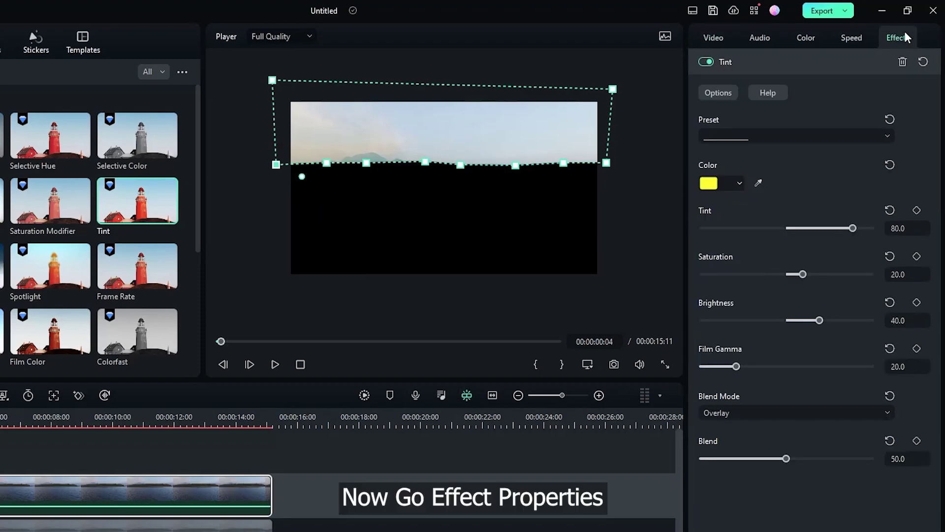
pyautogui.click(709, 187)
pyautogui.click(744, 289)
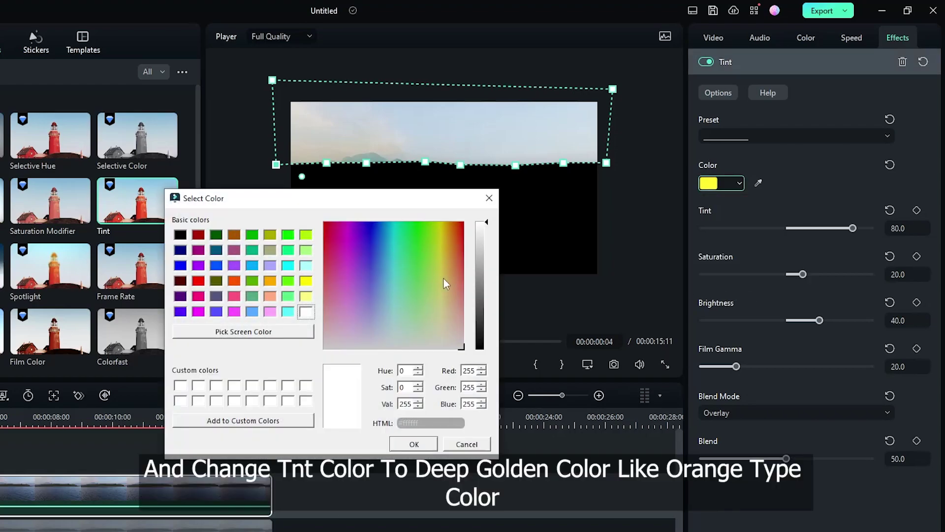
pyautogui.moveTo(443, 246); pyautogui.dragTo(447, 234)
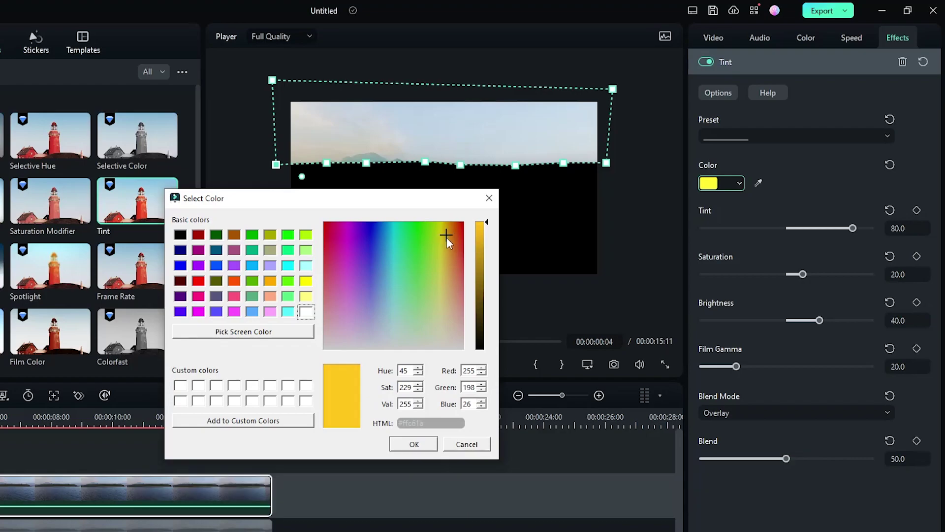
pyautogui.click(401, 447)
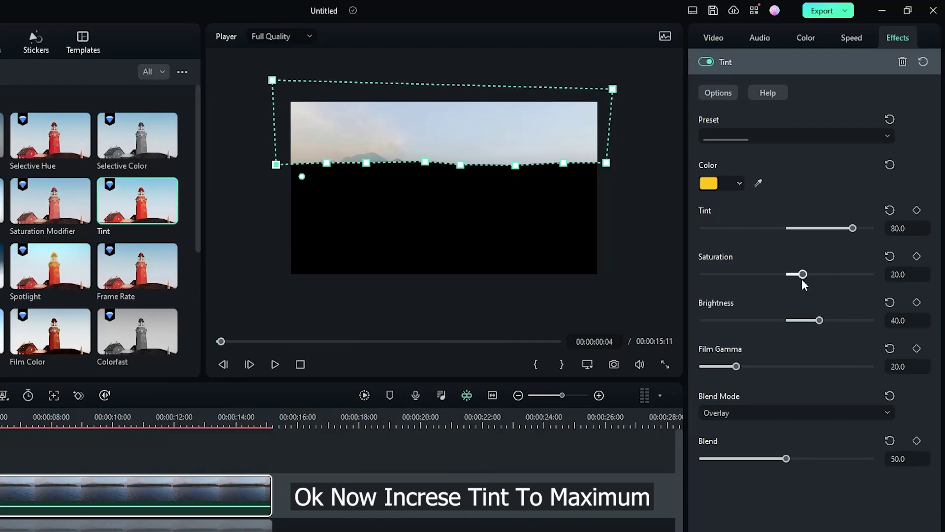
# Set Tint 100, Saturation -90, Brightness -87, Film Gamma 76.2 and Blend 80
pyautogui.moveTo(802, 274); pyautogui.dragTo(711, 278)
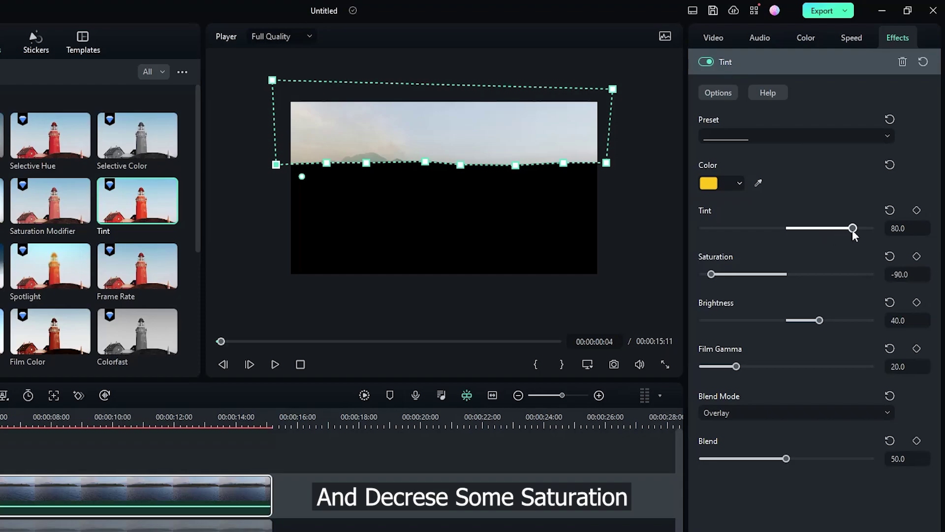
pyautogui.moveTo(853, 230); pyautogui.dragTo(894, 227)
pyautogui.moveTo(820, 320); pyautogui.dragTo(714, 322)
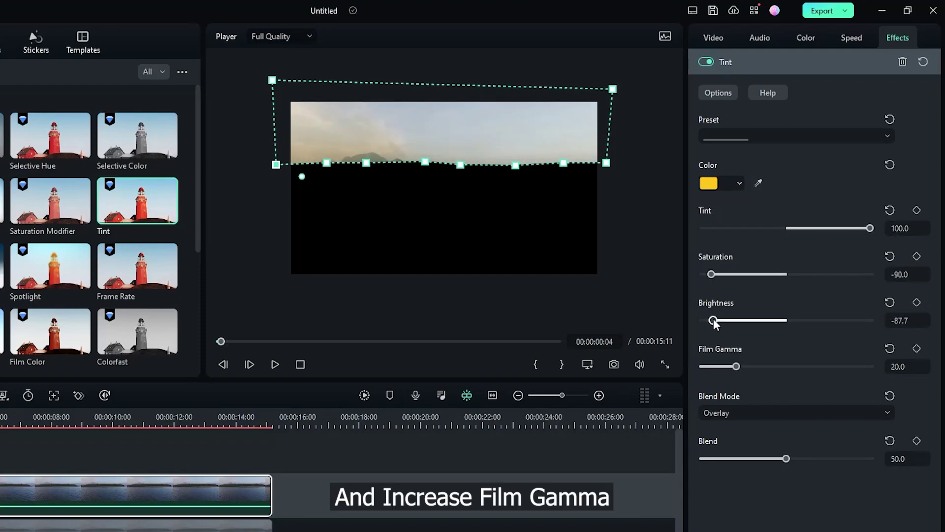
pyautogui.moveTo(737, 366); pyautogui.dragTo(792, 367)
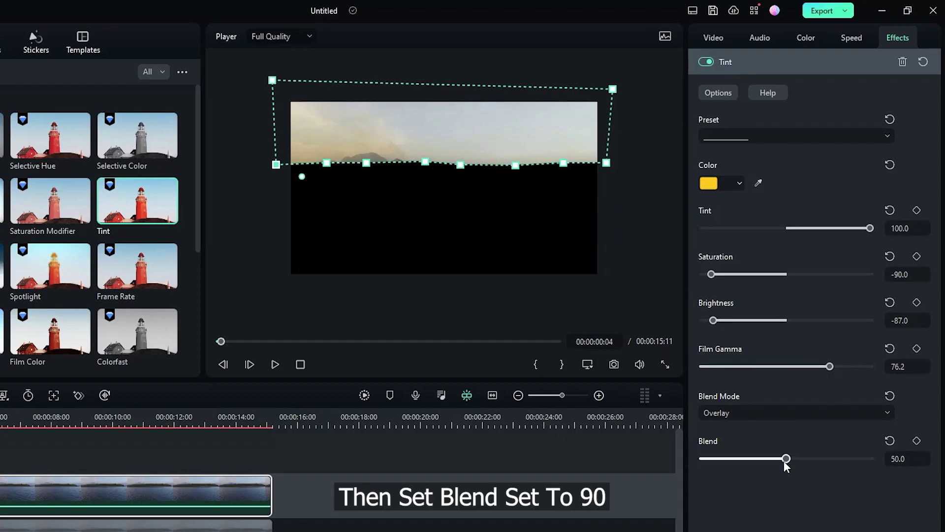
pyautogui.moveTo(785, 459); pyautogui.dragTo(877, 459)
pyautogui.click(897, 459)
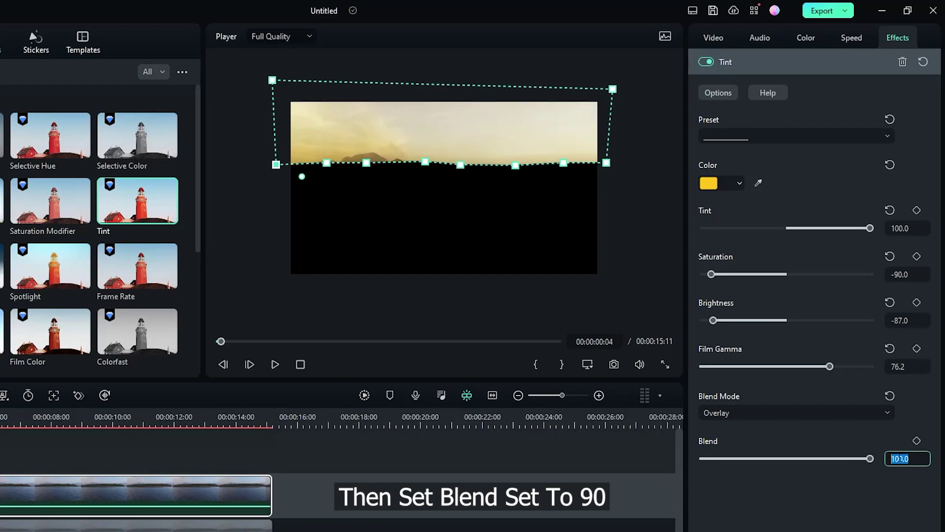
pyautogui.write('80')
pyautogui.press('Return')
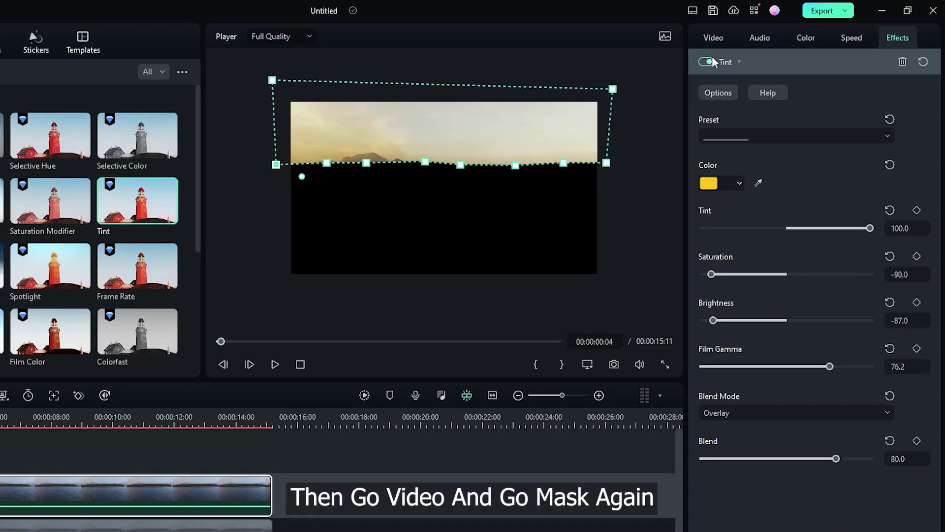
# Set the sky mask's Blur Strength to 100 and Extend to 19.2
pyautogui.click(714, 39)
pyautogui.click(751, 64)
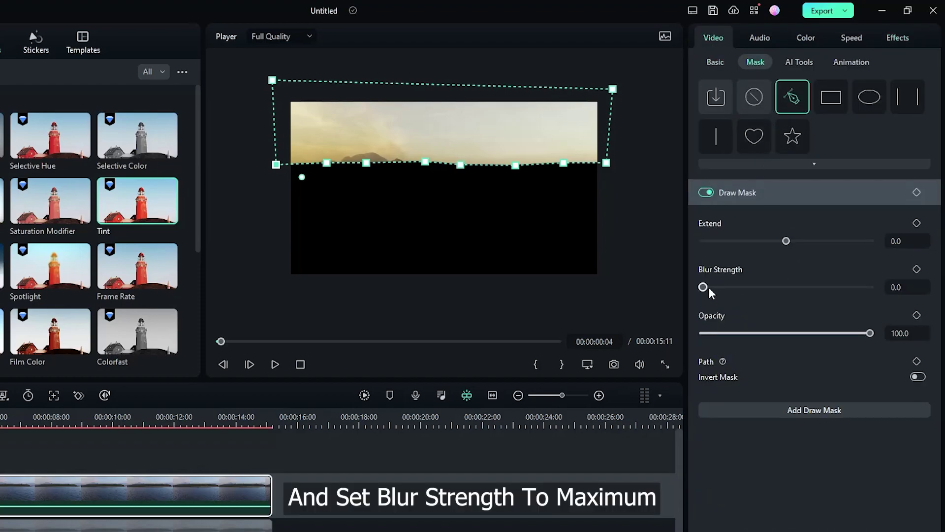
pyautogui.moveTo(708, 288); pyautogui.dragTo(859, 292)
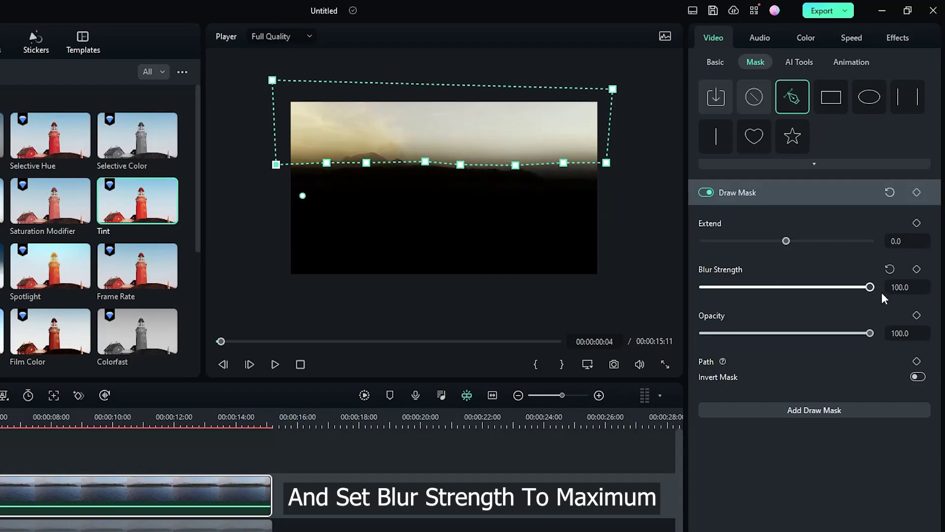
pyautogui.moveTo(787, 241); pyautogui.dragTo(793, 241)
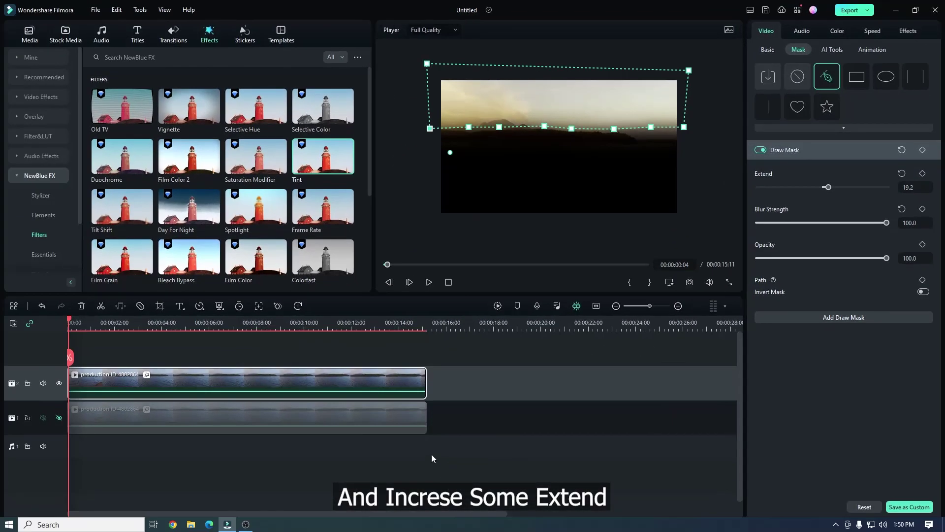
# Unhide the bottom lake track, then toggle the graded sky track to compare before and after
pyautogui.click(58, 418)
pyautogui.moveTo(75, 324); pyautogui.dragTo(123, 331)
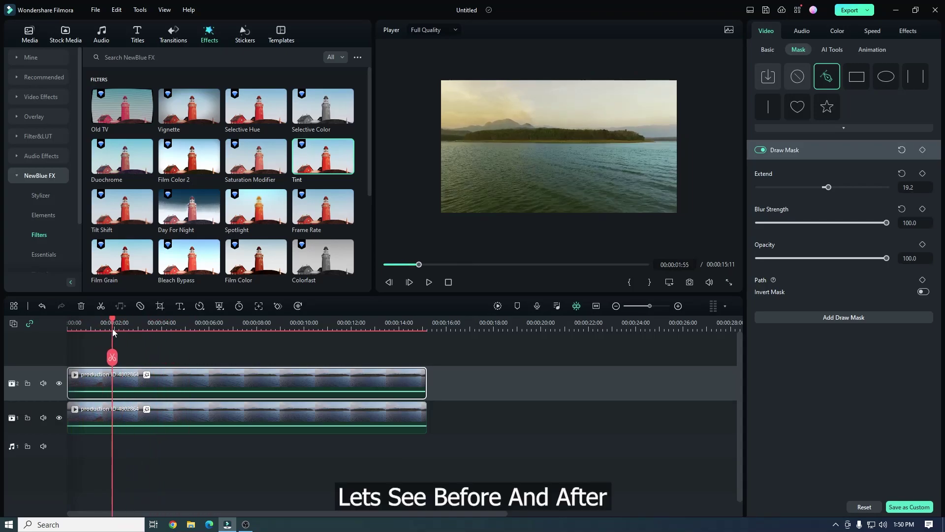
pyautogui.click(59, 383)
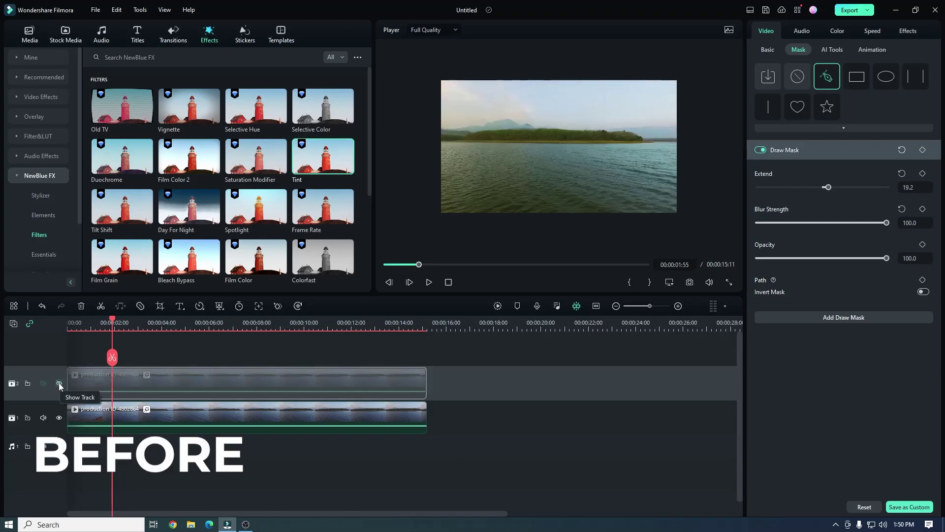
pyautogui.click(59, 384)
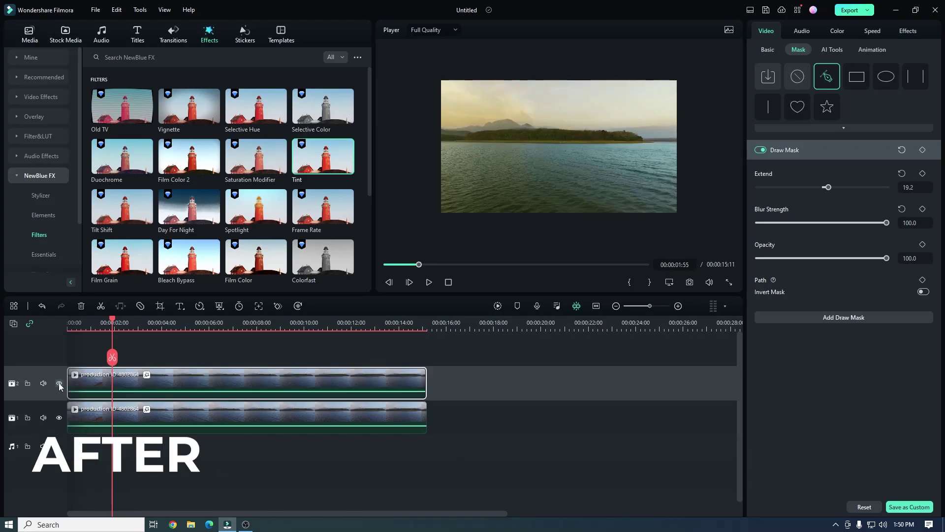
pyautogui.click(59, 383)
pyautogui.click(59, 383)
pyautogui.moveTo(104, 330); pyautogui.dragTo(56, 324)
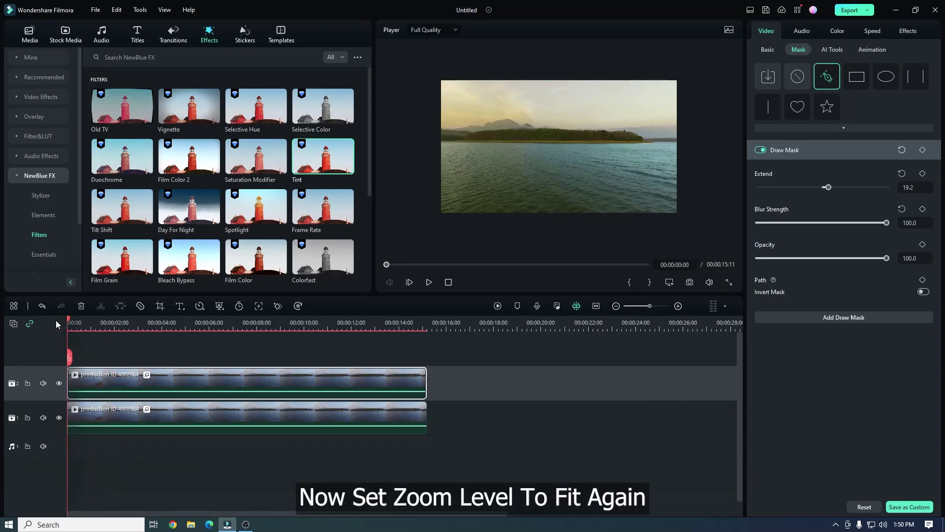
pyautogui.click(669, 282)
# Fit the preview to the player and show Filmstock's Solid Color stock clips
pyautogui.moveTo(694, 338)
pyautogui.click(793, 338)
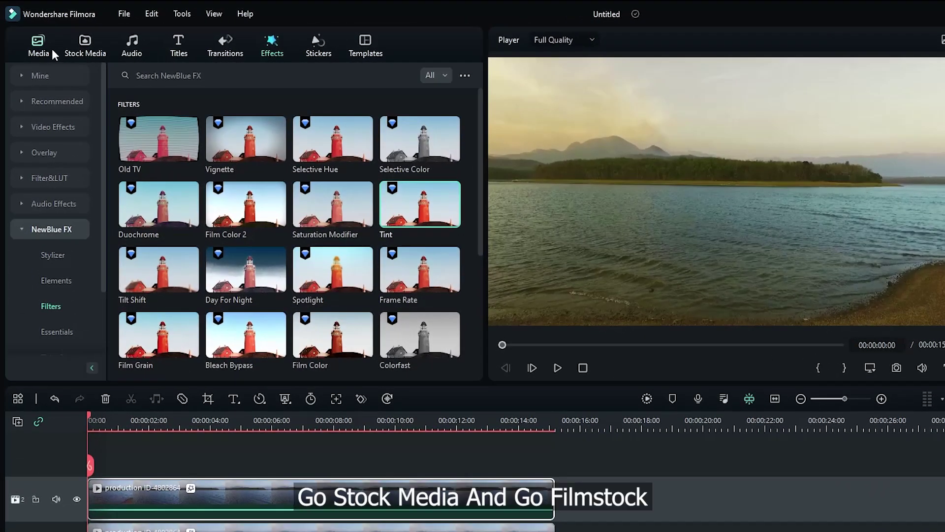
pyautogui.click(62, 36)
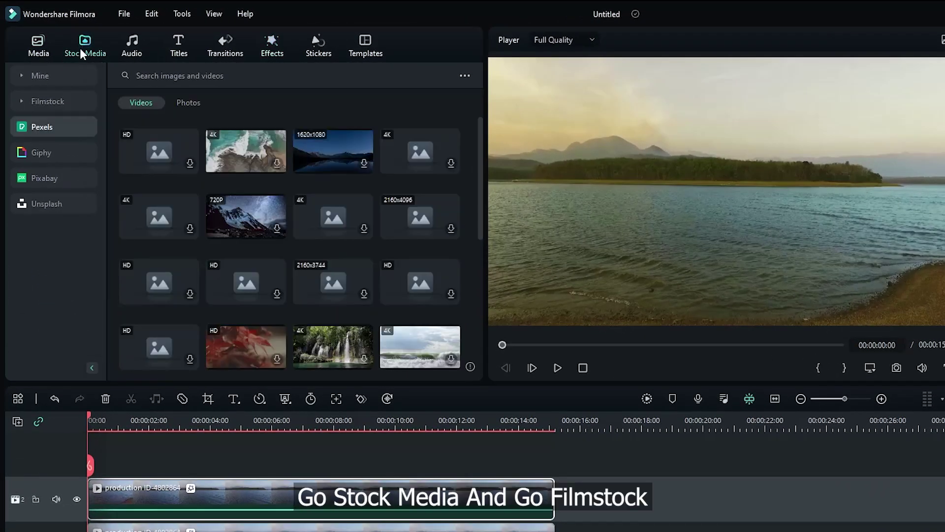
pyautogui.click(35, 102)
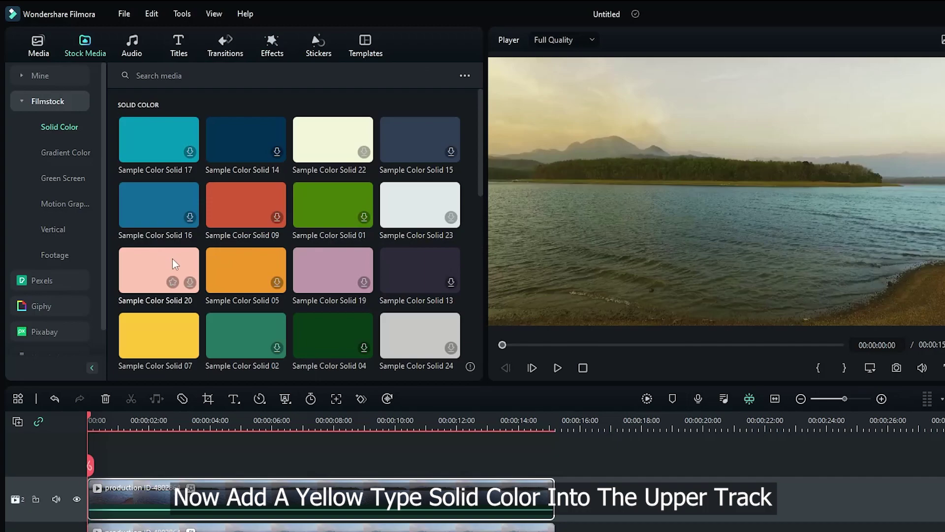
# Add Sample Color Solid 07 on a new track 3, extended to 00:00:15:04
pyautogui.moveTo(141, 337)
pyautogui.moveTo(140, 280); pyautogui.dragTo(148, 438)
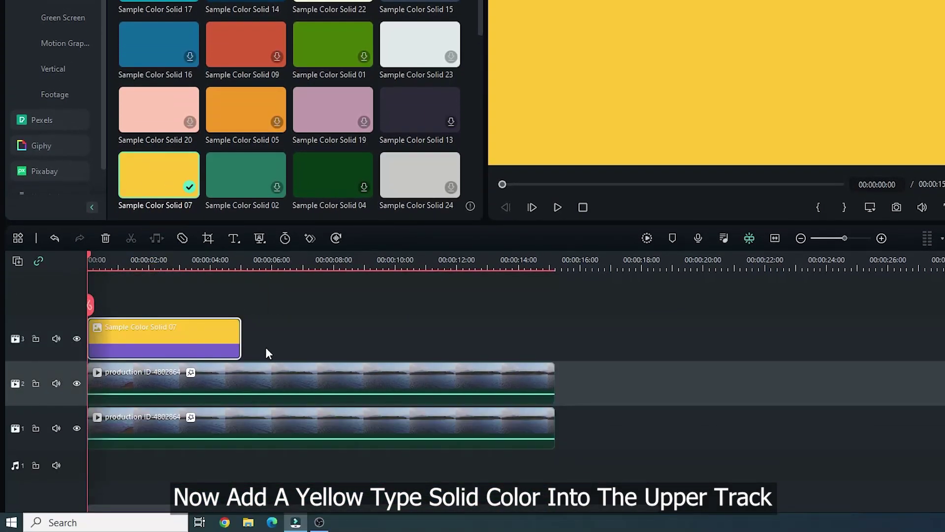
pyautogui.moveTo(240, 337); pyautogui.dragTo(554, 337)
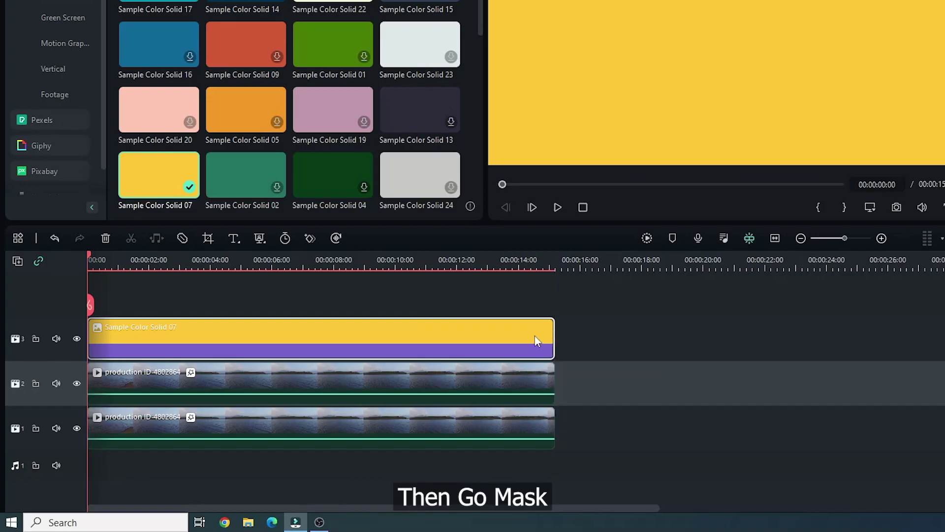
# Apply a Circle mask to the yellow solid
pyautogui.doubleClick(528, 334)
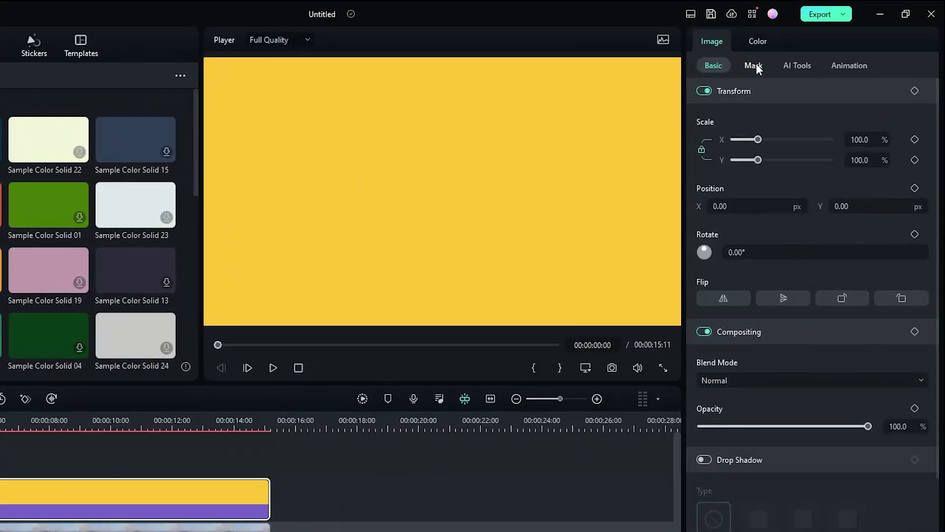
pyautogui.click(756, 67)
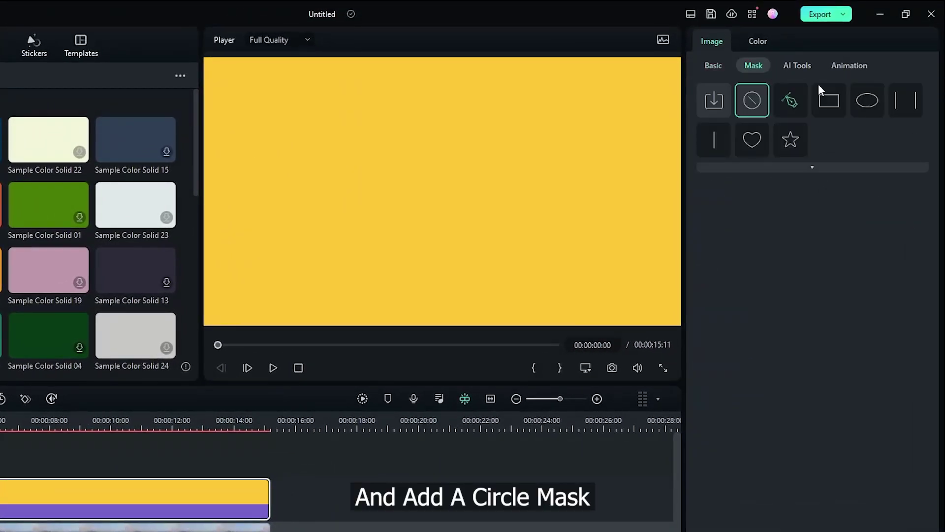
pyautogui.click(865, 100)
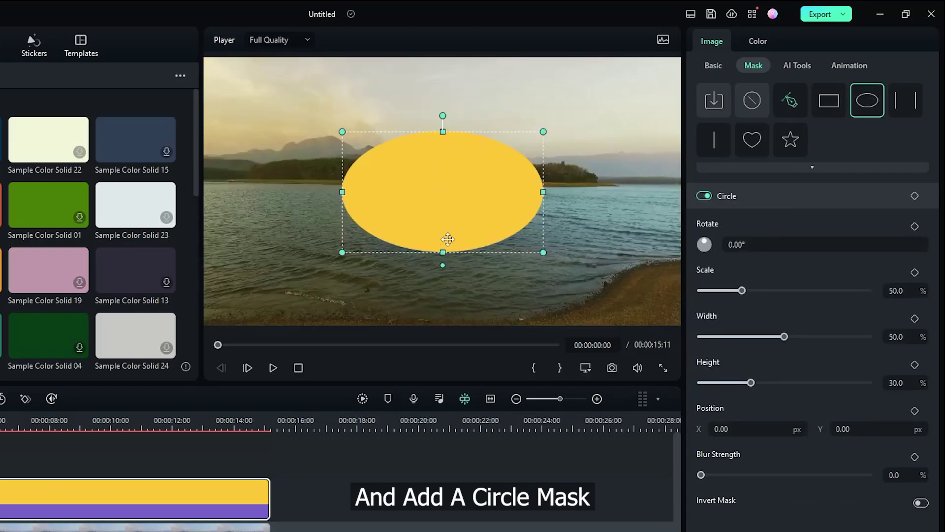
# Size the circle to Height 49.7 and Scale 42.6, move it top-left, and set Blur Strength 87.7
pyautogui.moveTo(443, 253); pyautogui.dragTo(443, 298)
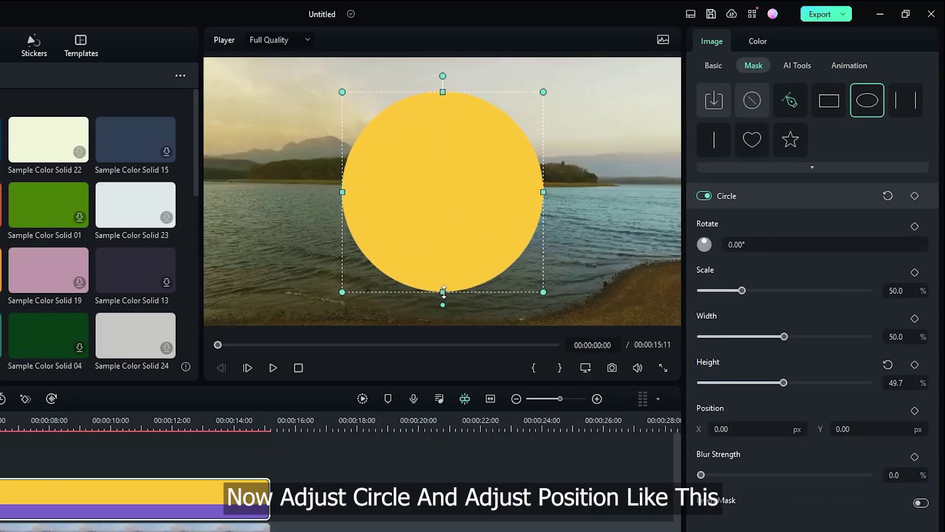
pyautogui.moveTo(542, 91); pyautogui.dragTo(525, 109)
pyautogui.moveTo(475, 202); pyautogui.dragTo(256, 74)
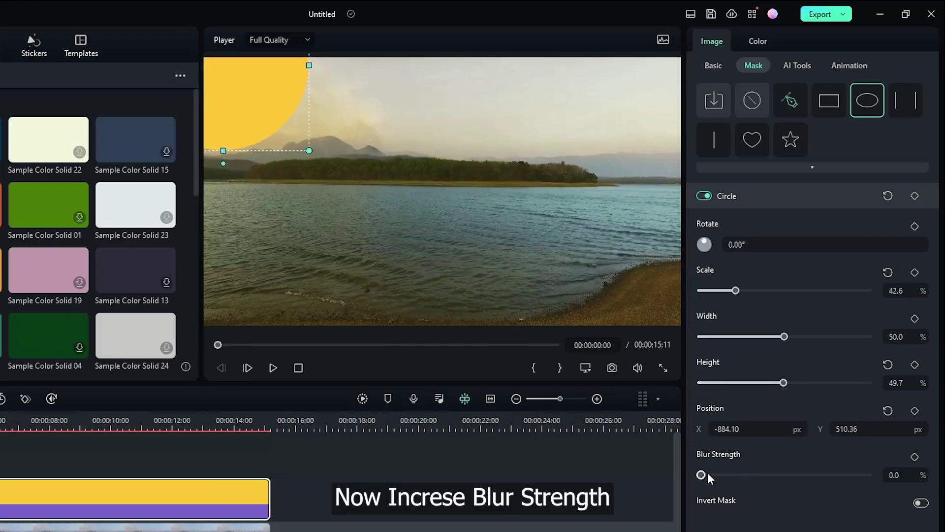
pyautogui.moveTo(701, 474); pyautogui.dragTo(848, 476)
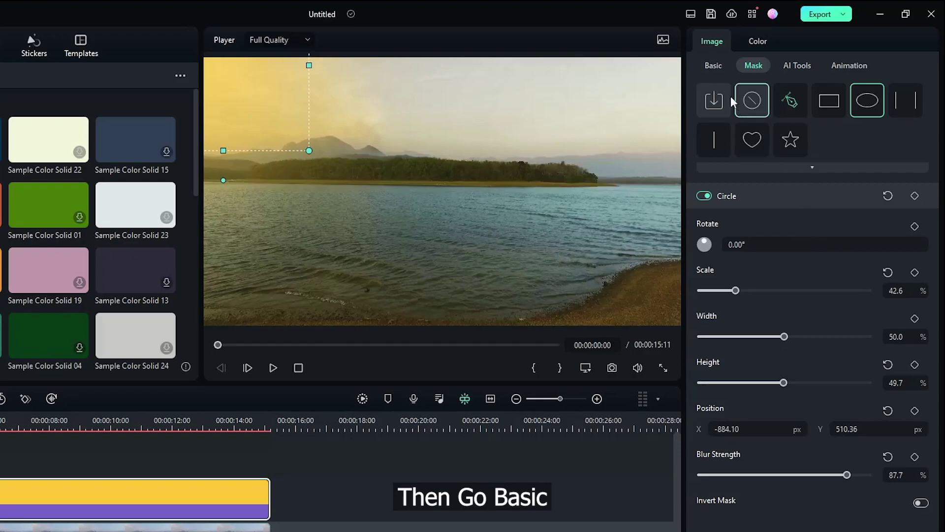
# Set the yellow solid's blend mode to Color Dodge with opacity about 67
pyautogui.click(712, 66)
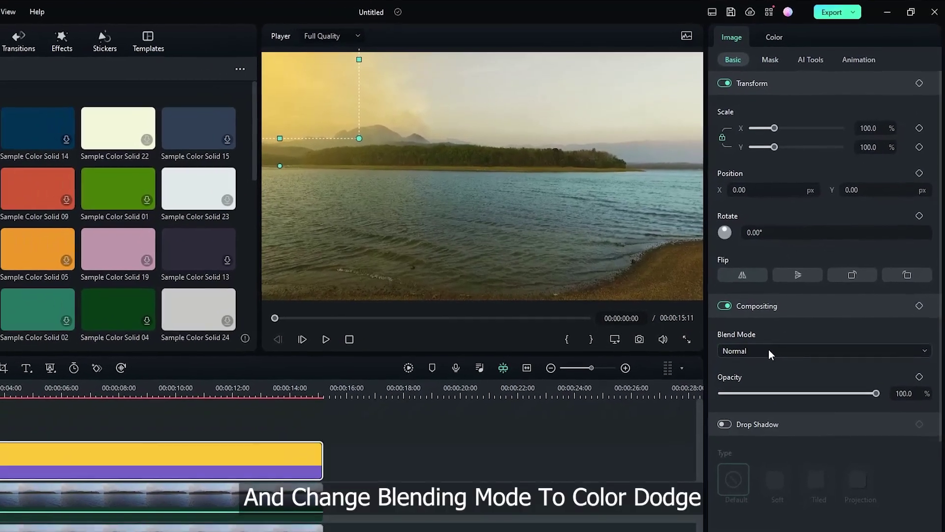
pyautogui.click(752, 380)
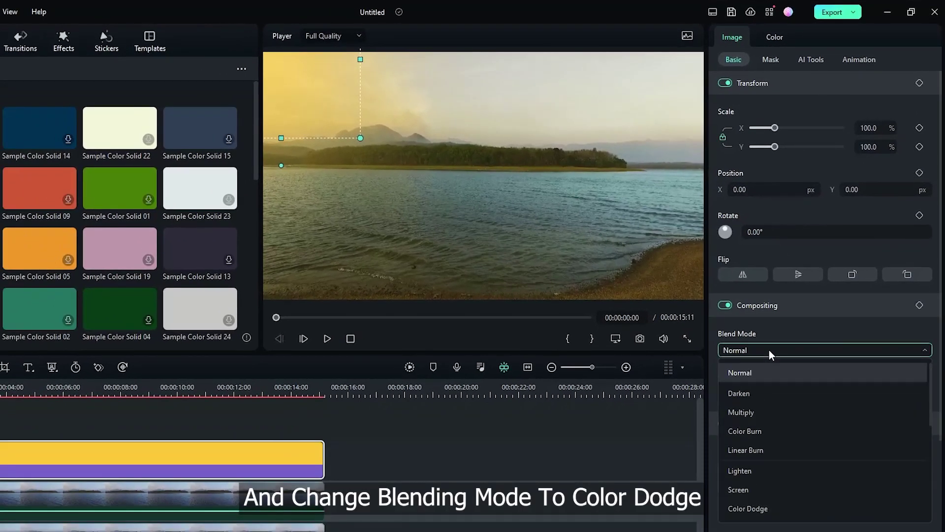
pyautogui.click(766, 508)
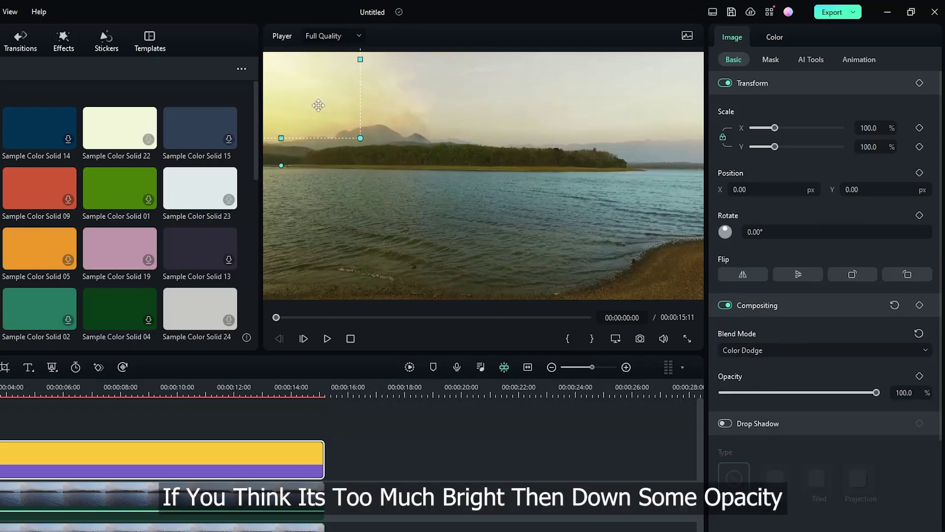
pyautogui.moveTo(877, 392); pyautogui.dragTo(826, 395)
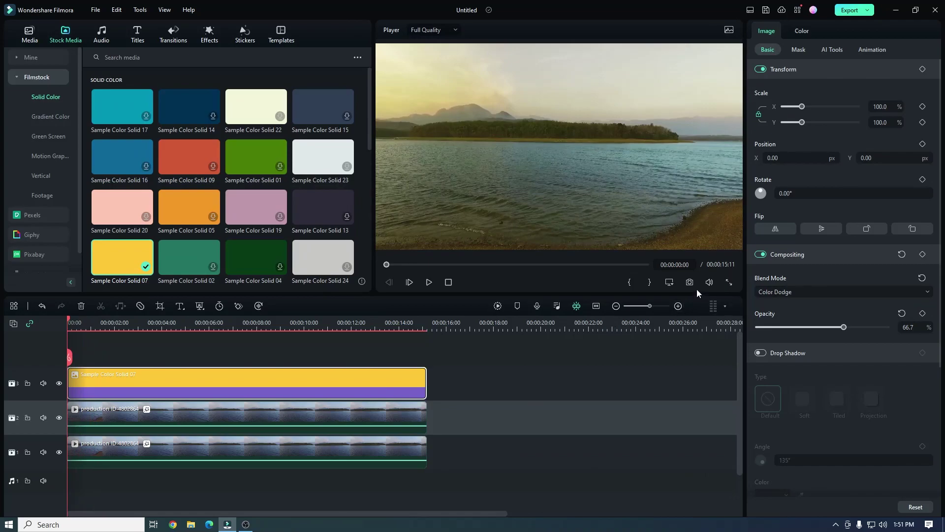
# Render the preview and play back the golden-hour lake composite
pyautogui.click(498, 306)
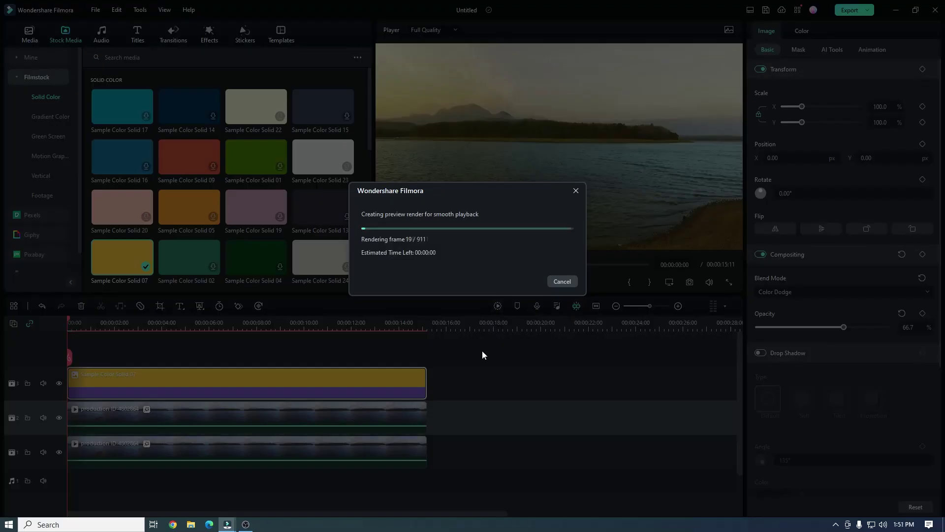